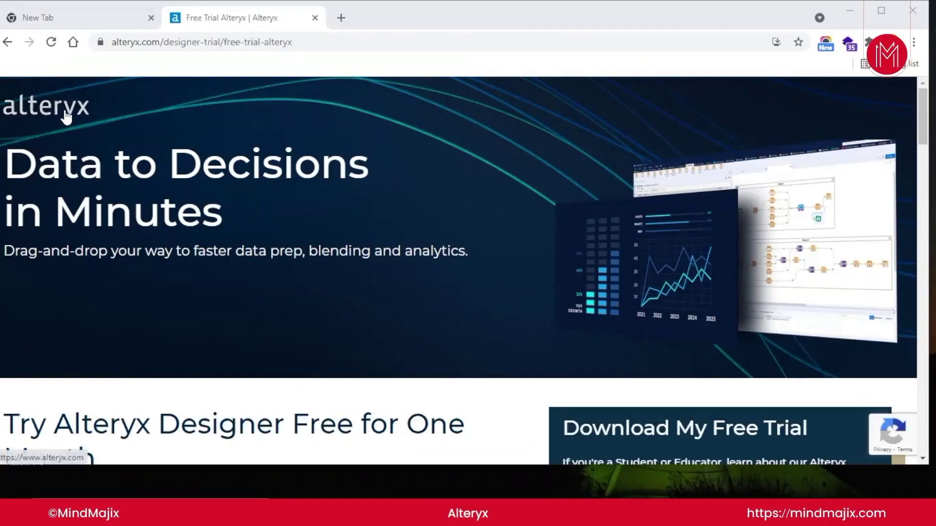
Go from the free trial page to the Alteryx home page via the alteryx logo.
left_click(65, 115)
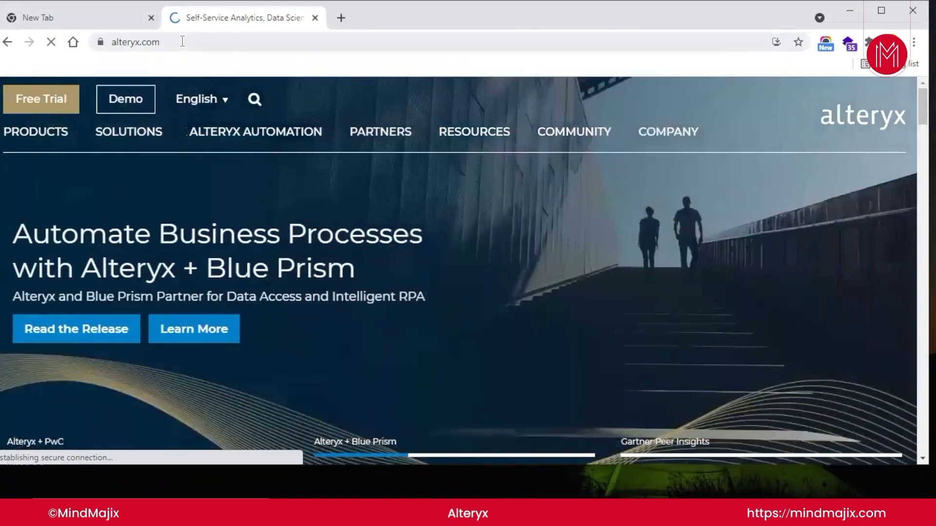
Search Google for 'alteryx free trial download' and open the 'Free Trial Alteryx | Alteryx' result.
left_click(183, 42)
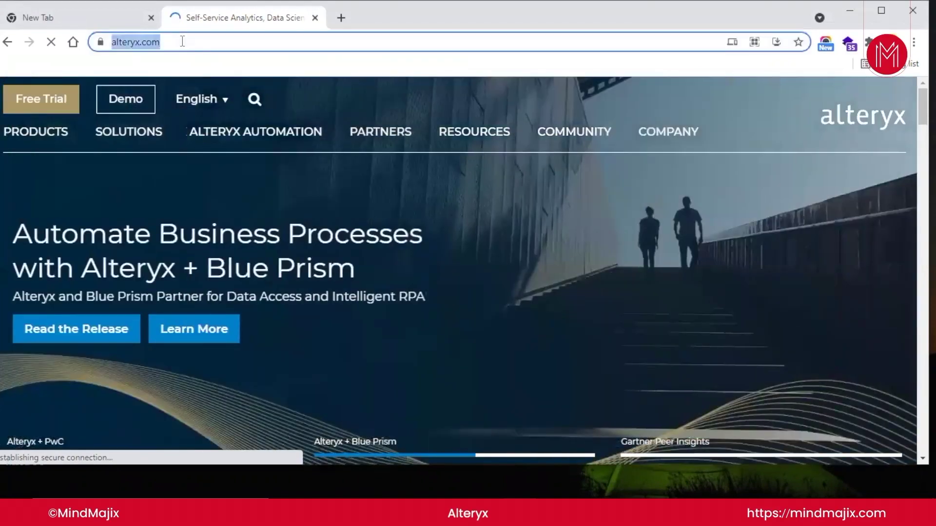
type("altery")
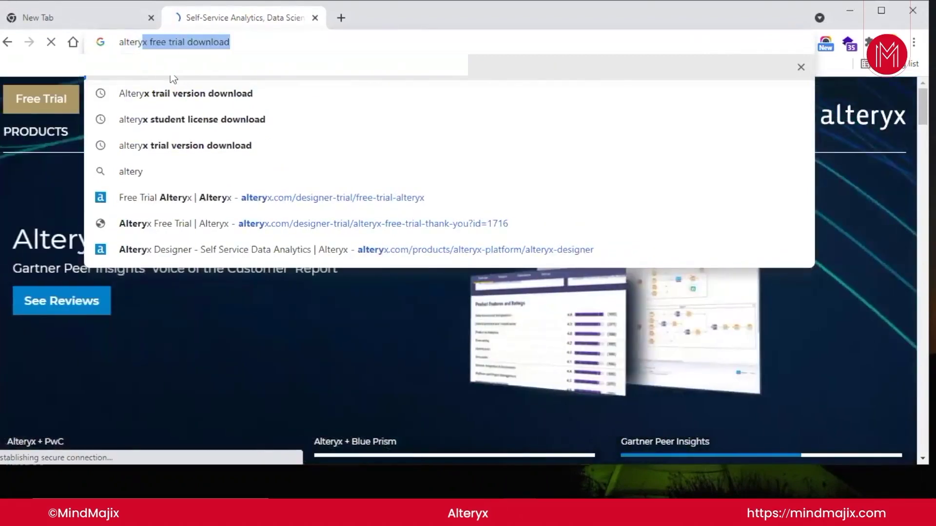
key("Return")
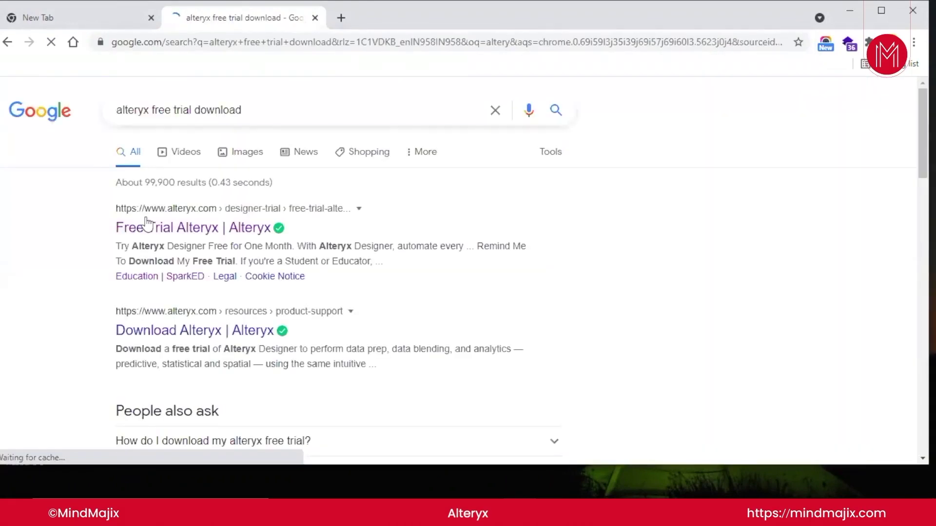
left_click(157, 232)
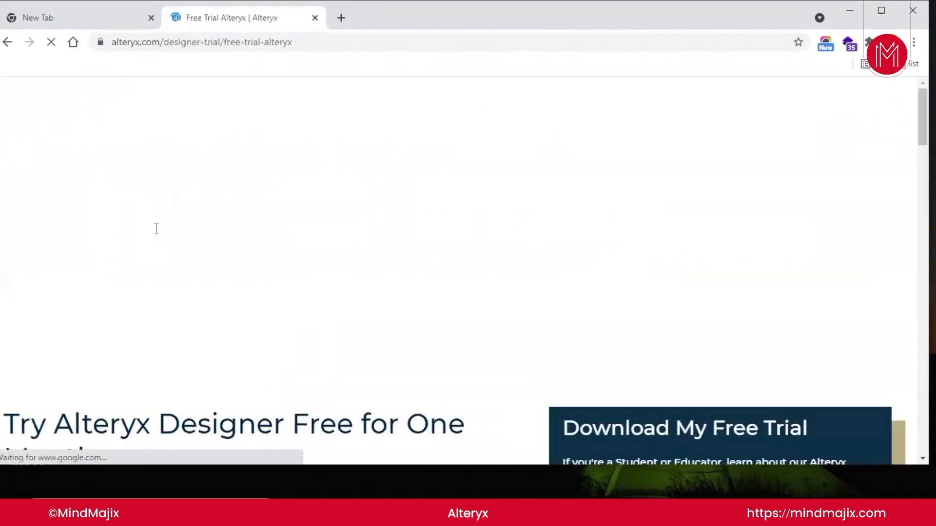
Submit the Download My Free Trial form with the email and open the downloaded Download Manager file.
scroll(327, 308, "down", 6)
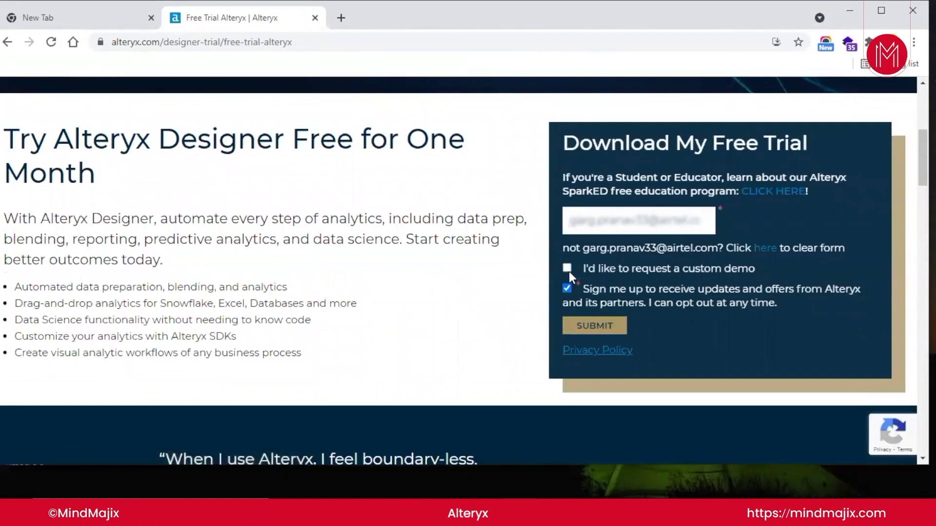
left_click(603, 225)
left_click(588, 327)
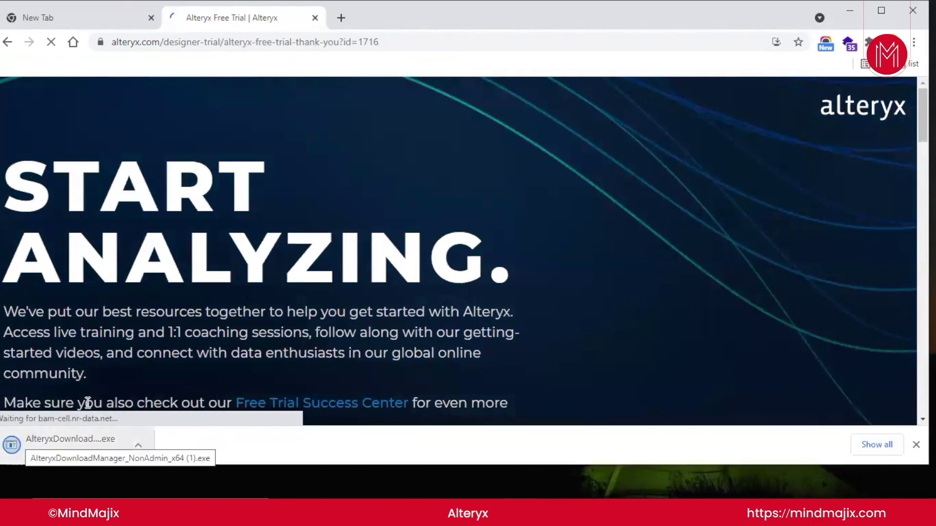
left_click(80, 446)
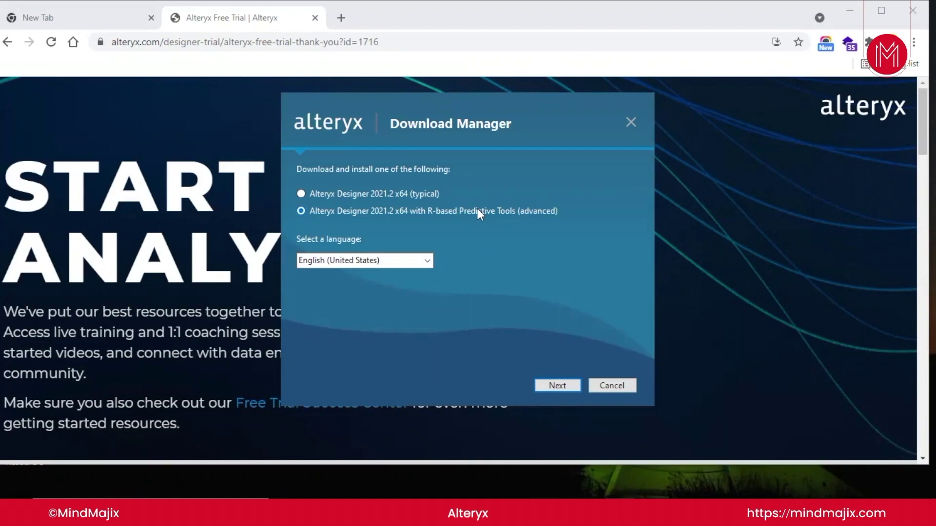
Start downloading Designer 2021.2 with R-based Predictive Tools, leaving the Download Manager minimized.
left_click(560, 383)
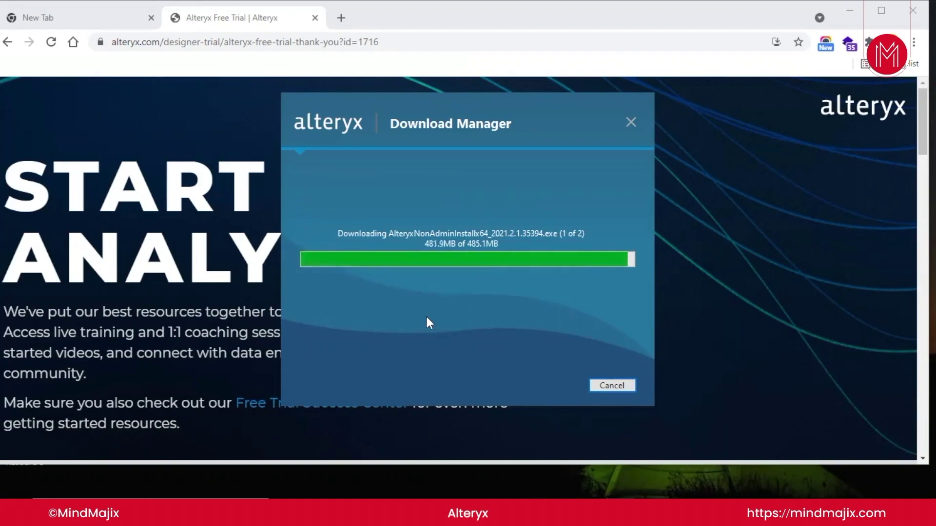
left_click(619, 511)
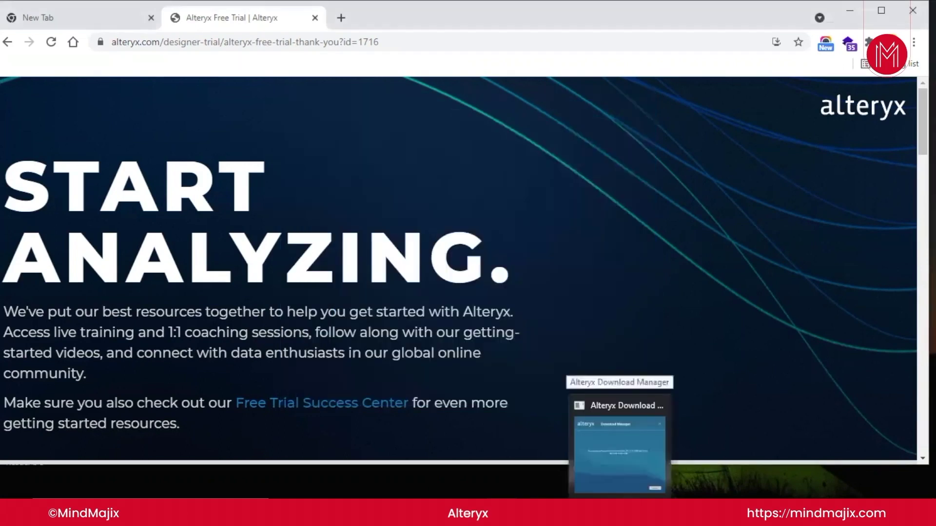
Bring the minimized Alteryx Download Manager window back from the taskbar.
left_click(622, 447)
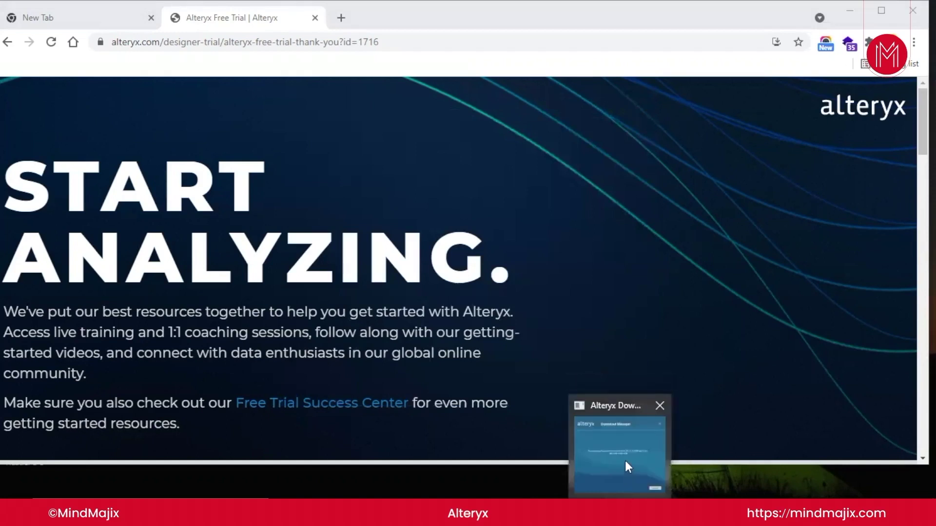
left_click(625, 461)
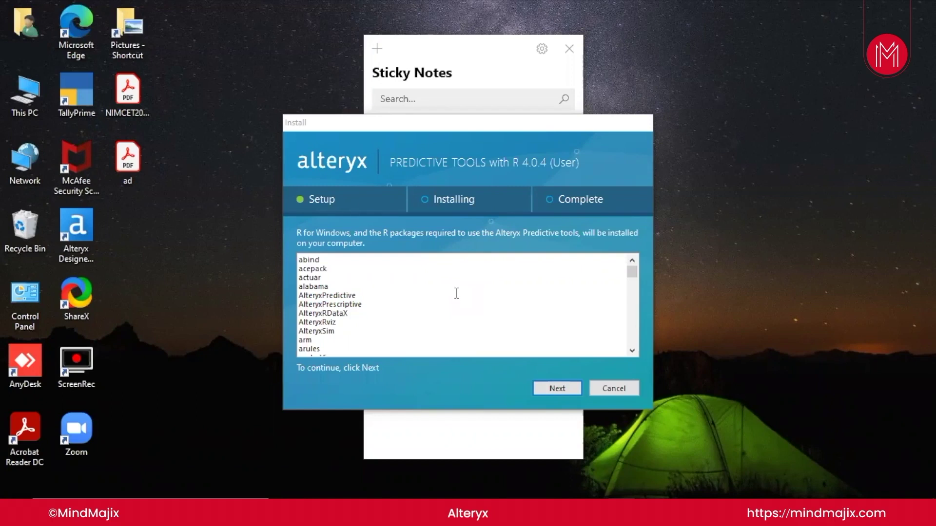
Accept the R package list and GNU GPL license so the R 4.0.4 Predictive Tools install.
left_click(546, 389)
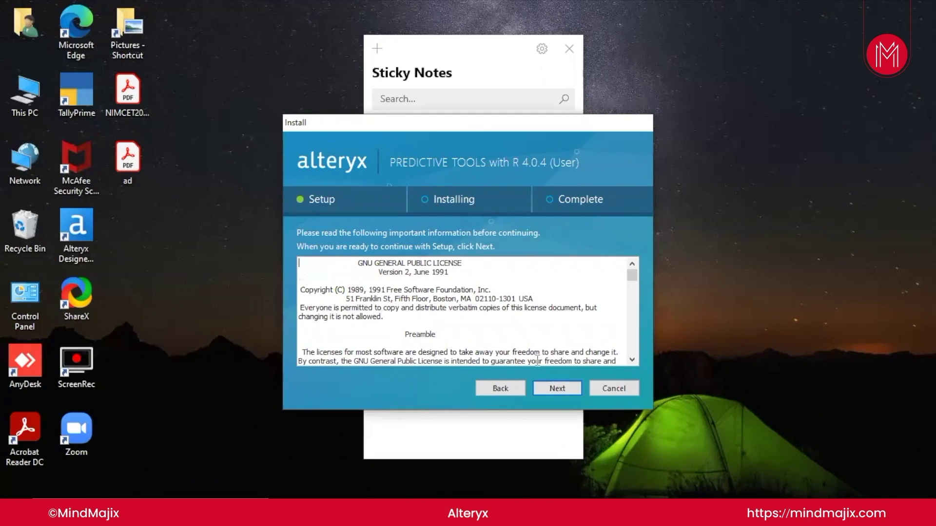
left_click(553, 389)
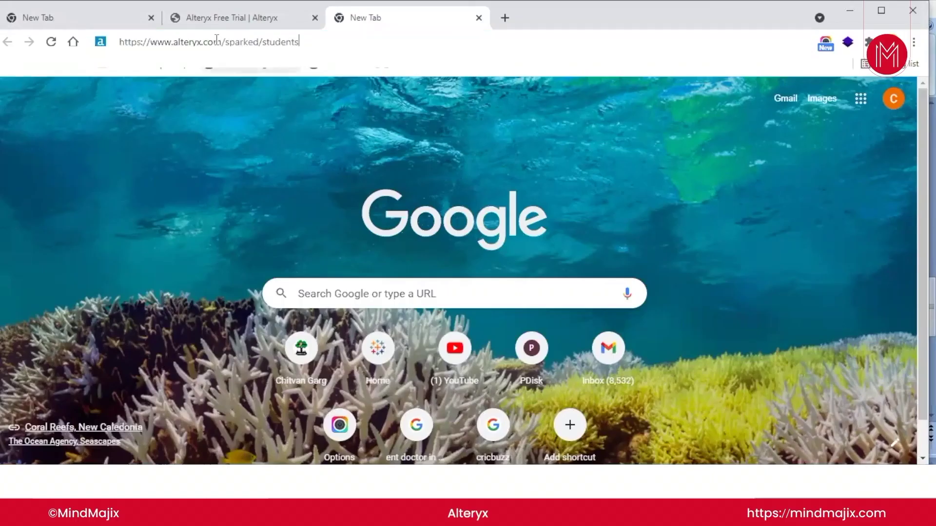
Load alteryx.com/sparked/students, maximize Chrome, and request the free education license.
left_click(217, 41)
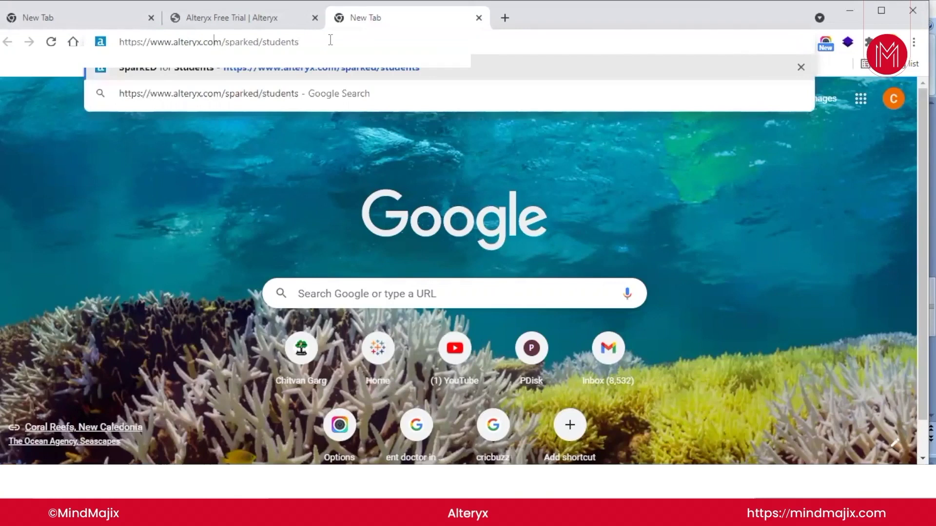
key("Return")
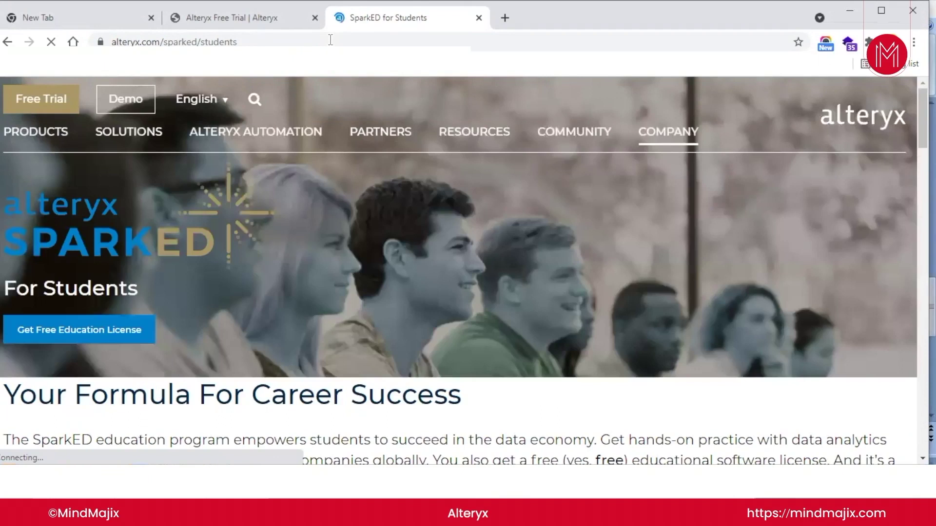
left_click(873, 8)
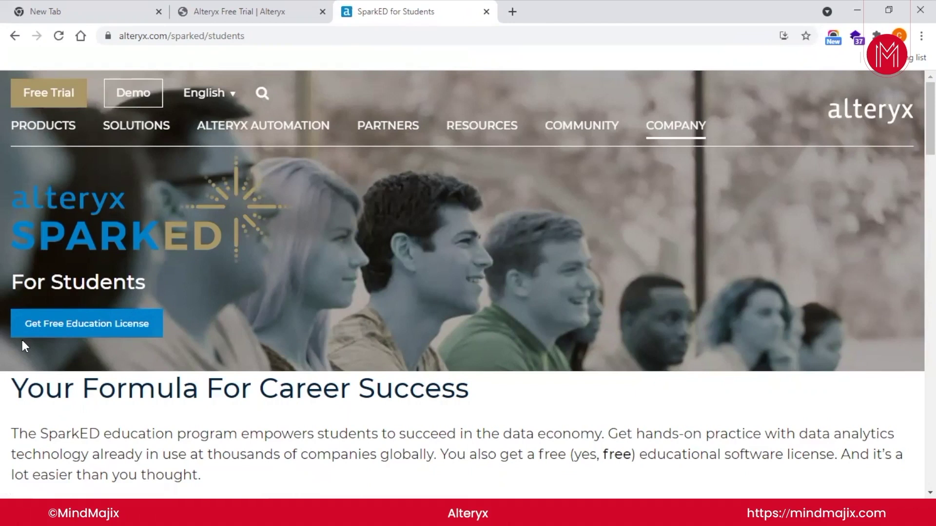
left_click(70, 335)
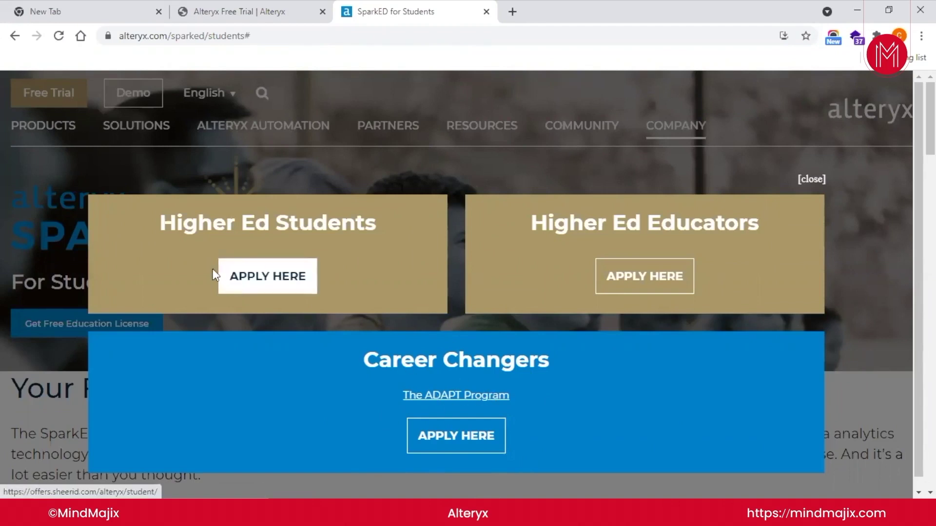
Open the Higher Ed Students application and change the institution country from Algeria to India.
left_click(273, 281)
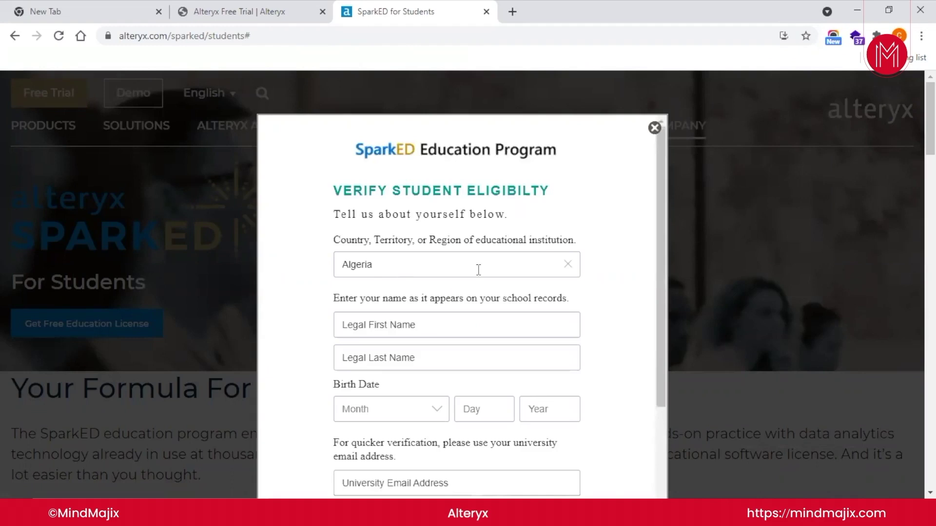
left_click(569, 263)
left_click(418, 265)
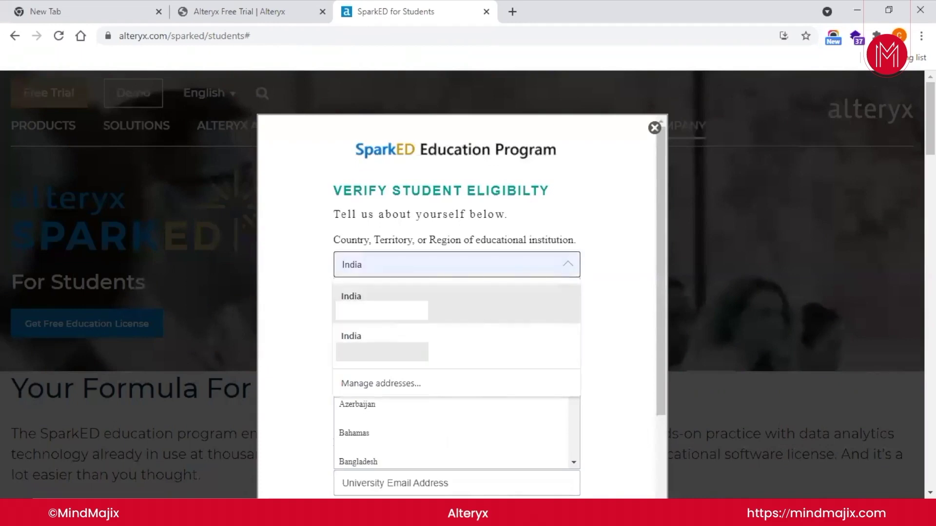
left_click(396, 302)
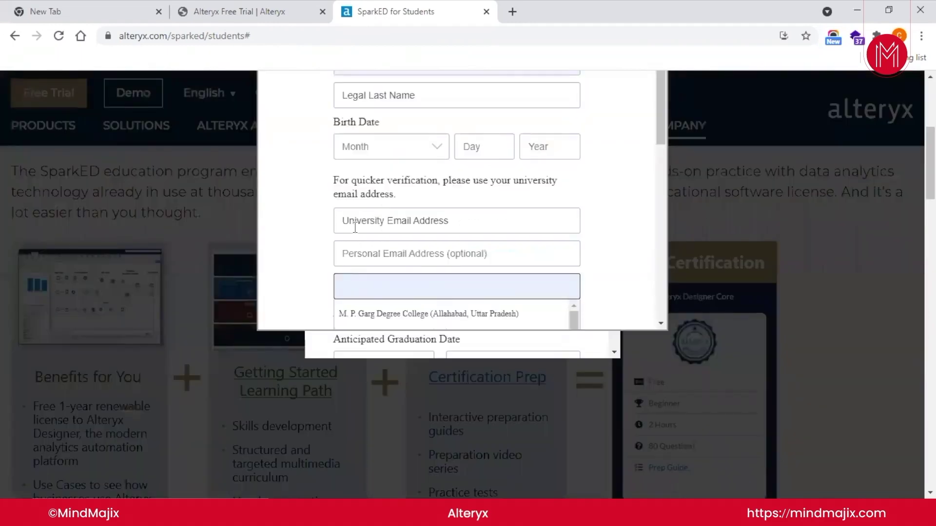
scroll(462, 181, "up", 10)
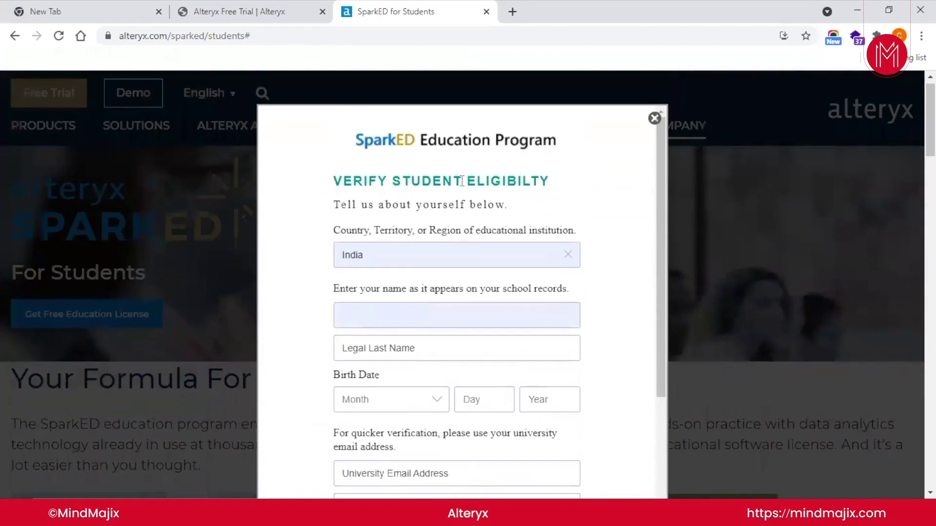
Fill the legal first name from a saved autofill entry, then move to the last name.
left_click(410, 324)
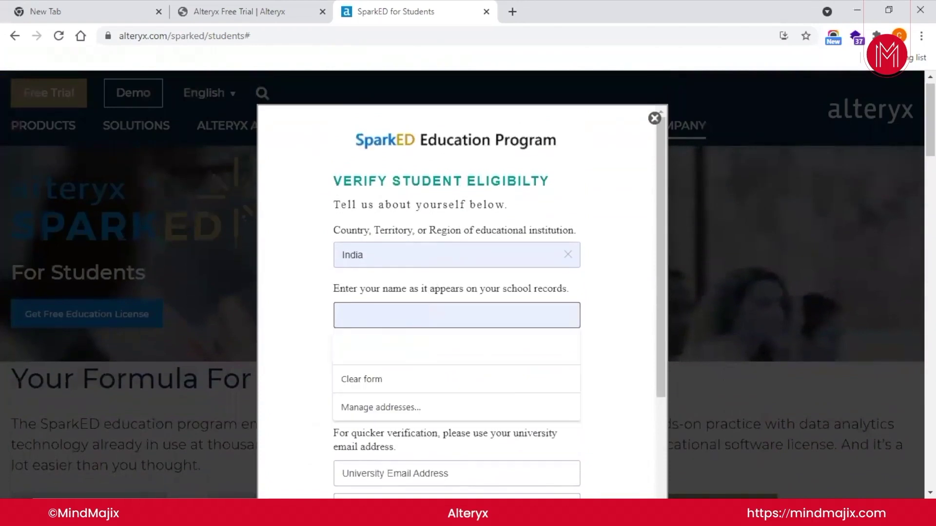
key("Escape")
key("Down")
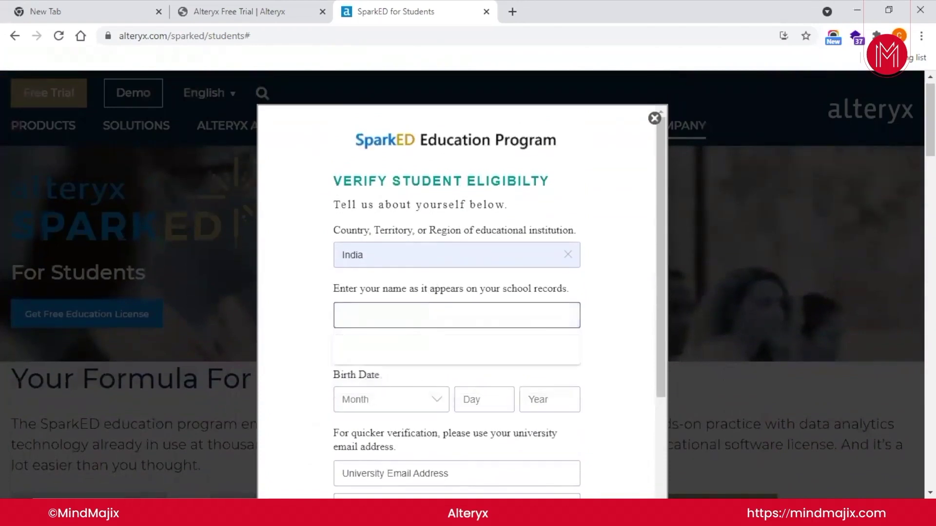
left_click(386, 357)
left_click(385, 350)
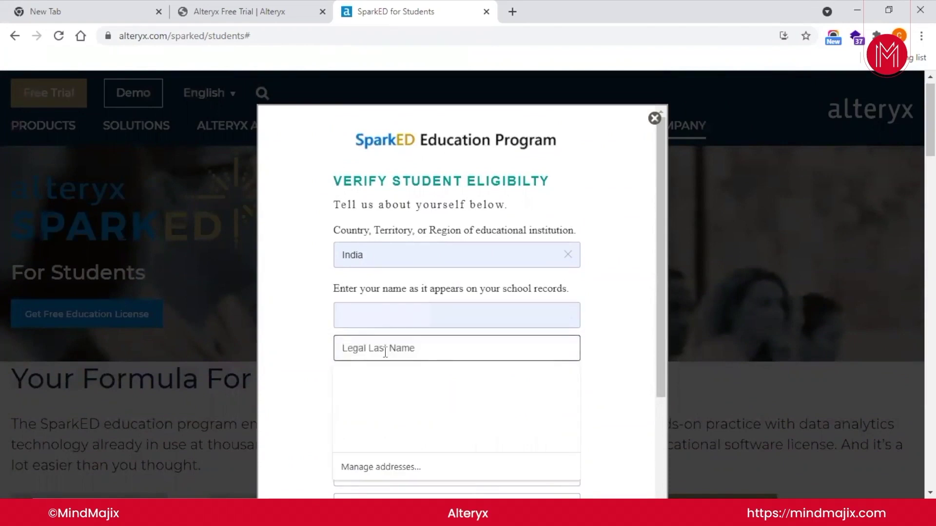
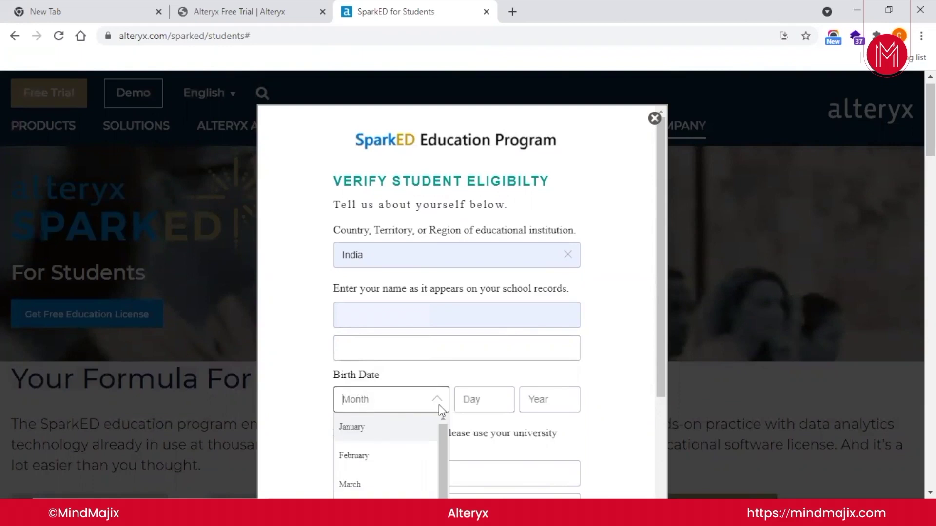
Pick January as the birth month on the eligibility form, then move to the day field.
left_click(352, 427)
left_click(471, 400)
Enter the birth day 14 and birth year 1995.
type("14")
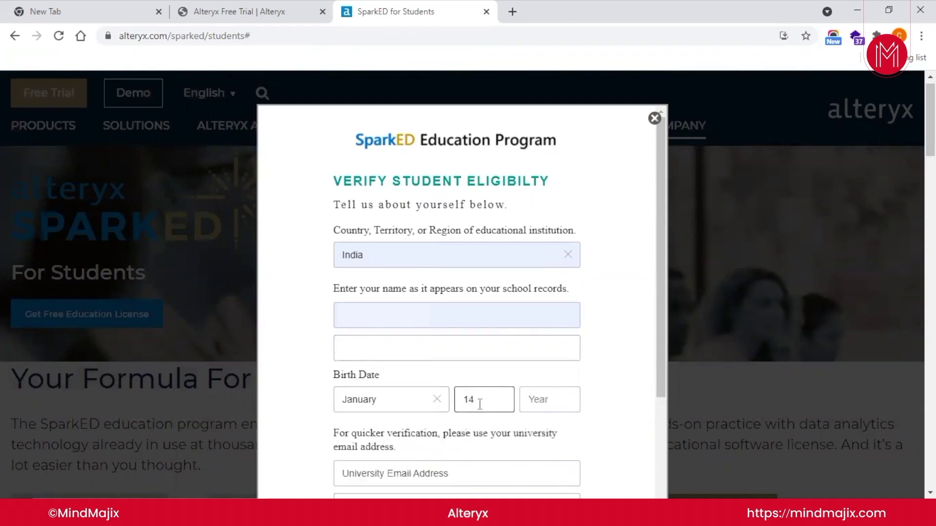
left_click(542, 406)
type("1995")
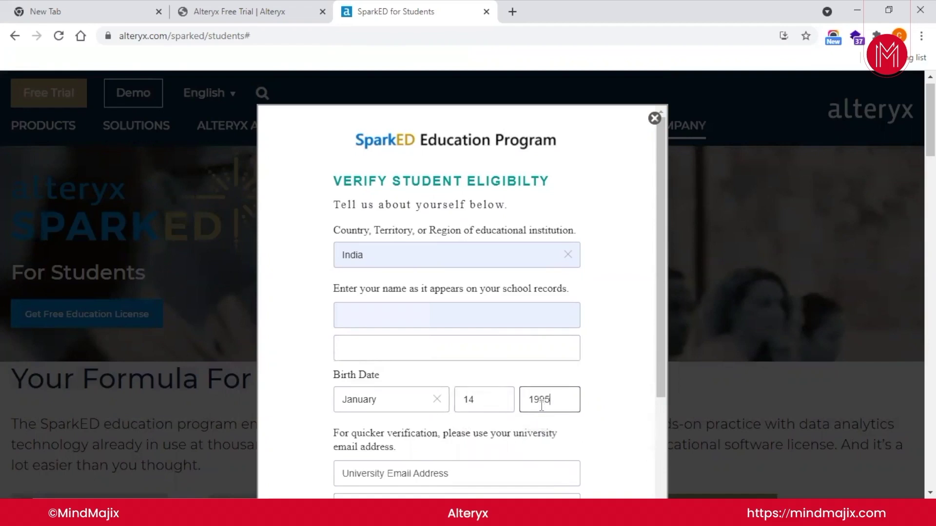
Fill in the university email from the saved suggestion and type the personal email address.
scroll(542, 405, "down", 1)
scroll(542, 406, "down", 1)
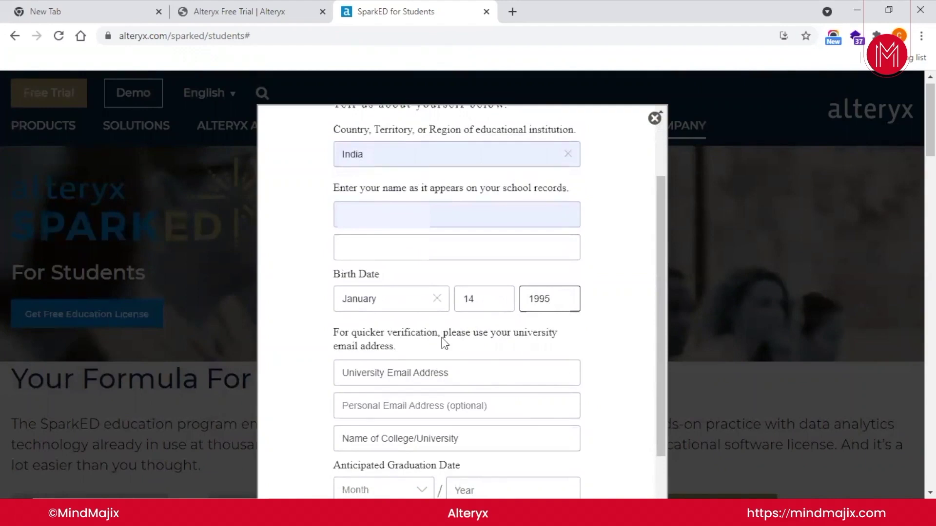
left_click(381, 366)
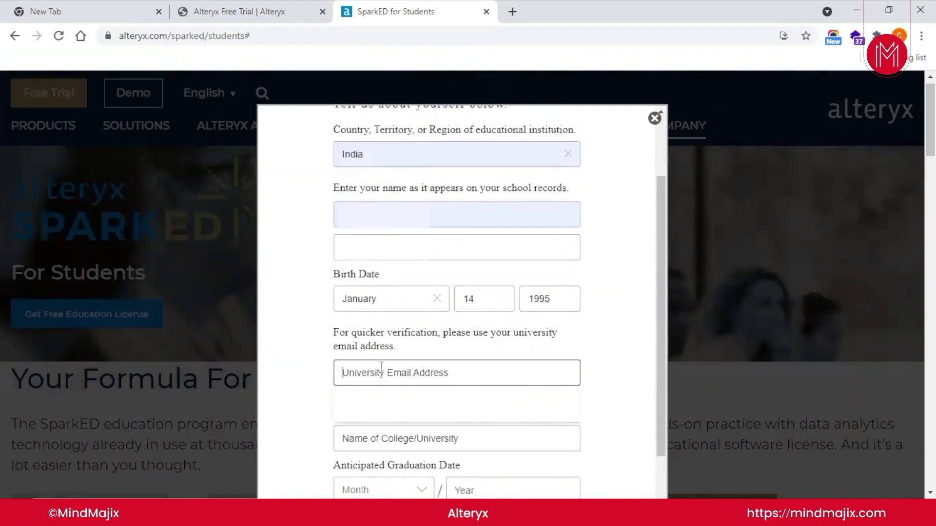
left_click(376, 395)
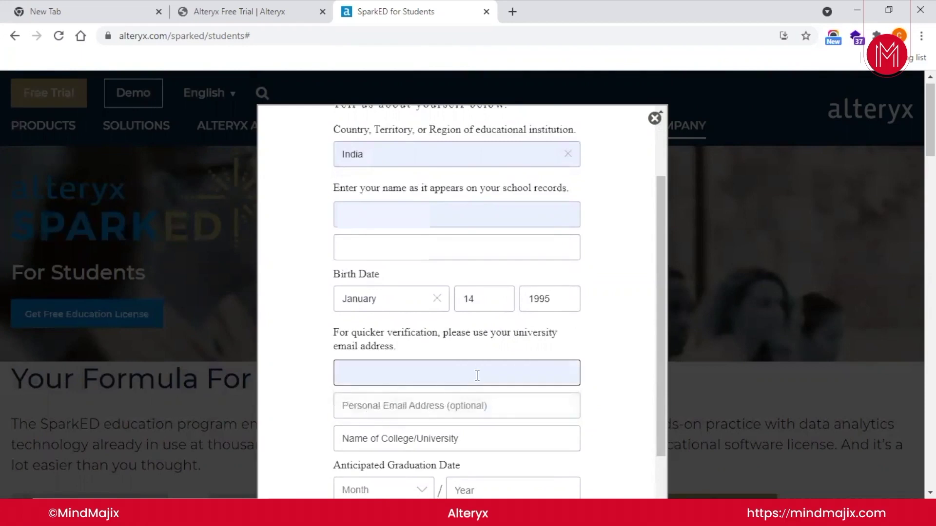
scroll(476, 377, "down", 2)
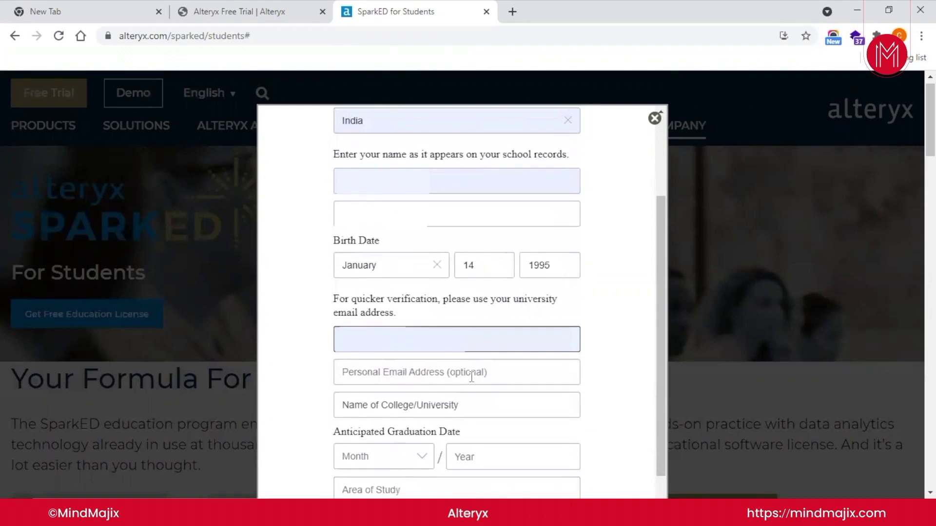
left_click(472, 378)
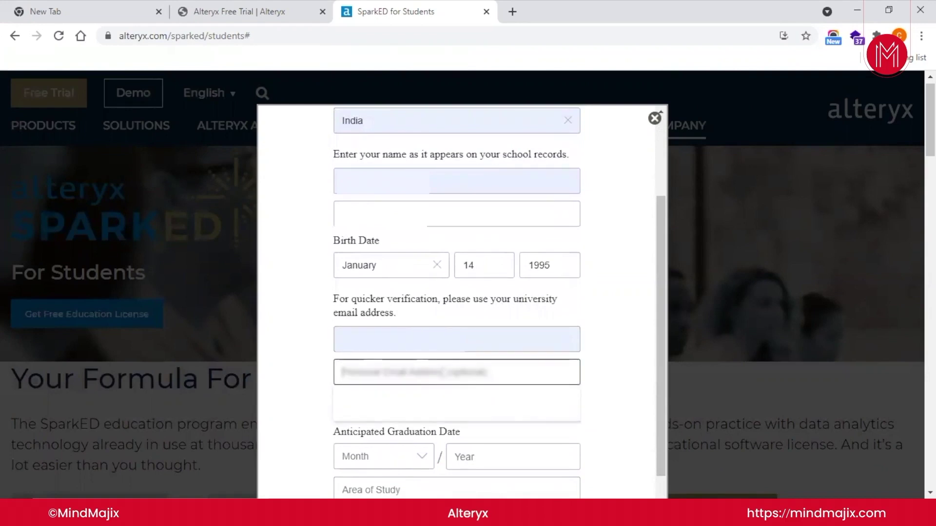
left_click(398, 415)
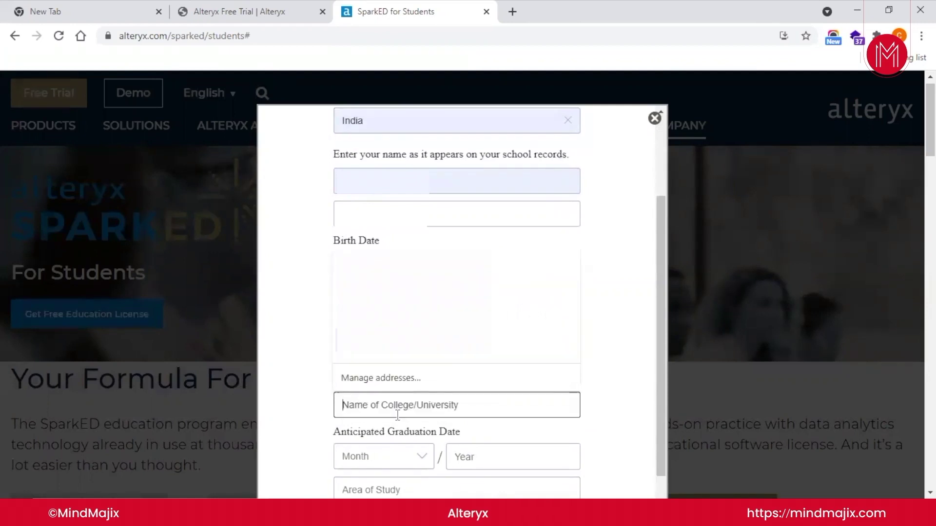
Search the college name field for 'indra', correcting the mistyped search text.
type("I")
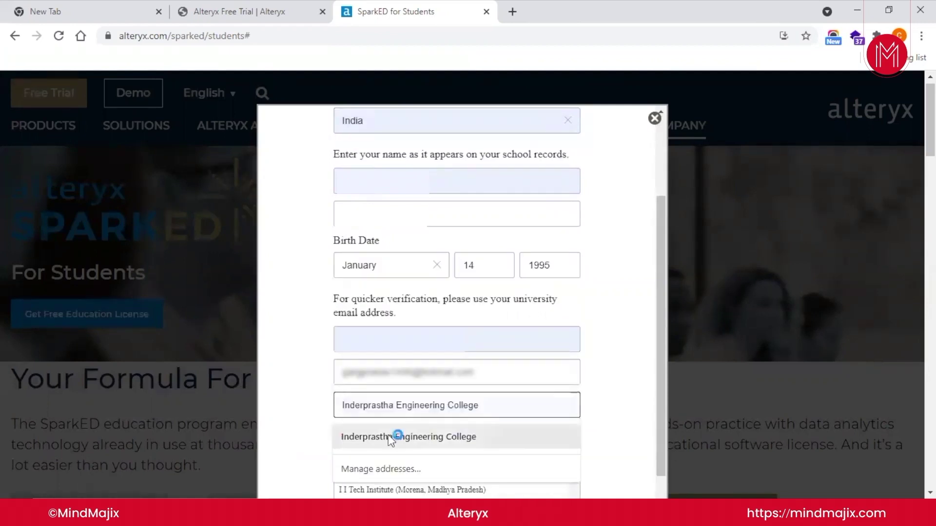
key("BackSpace")
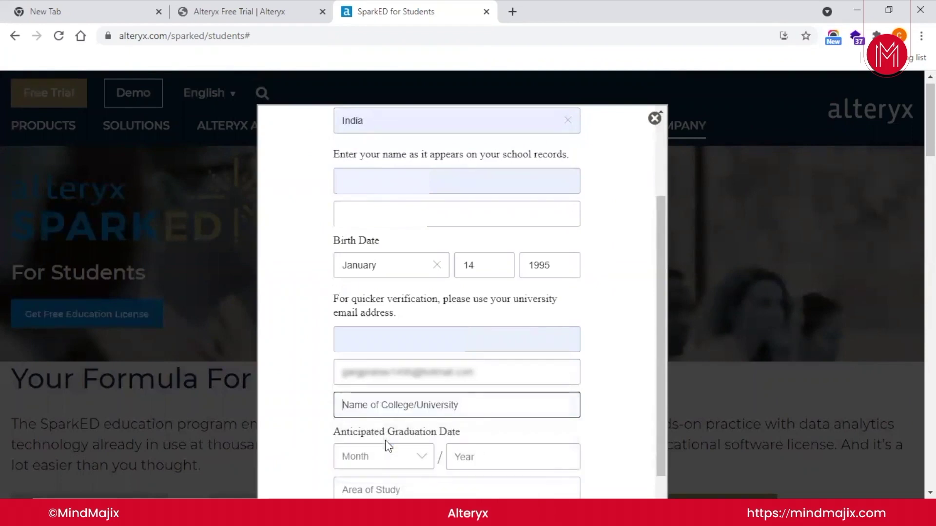
scroll(389, 441, "down", 2)
left_click(405, 317)
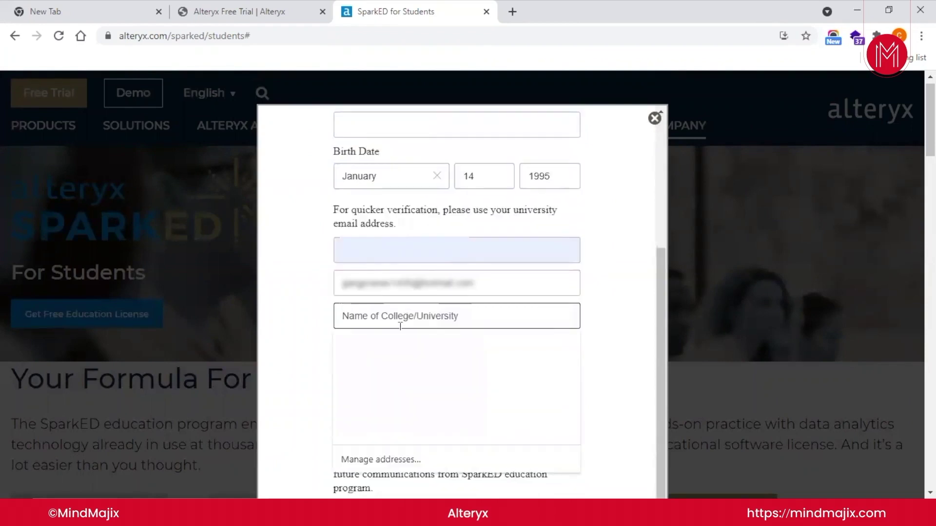
type("inders")
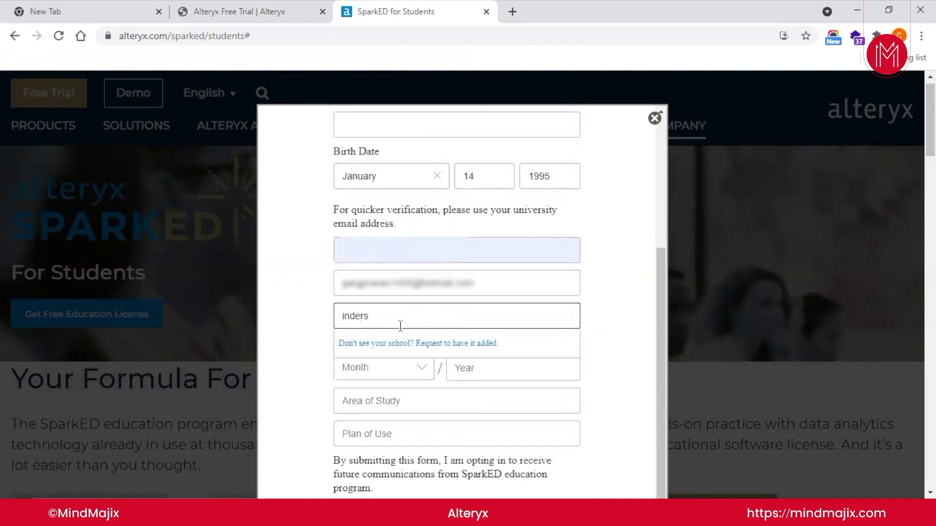
key("BackSpace")
key("BackSpace")
key("BackSpace")
type("t")
key("BackSpace")
type("ra")
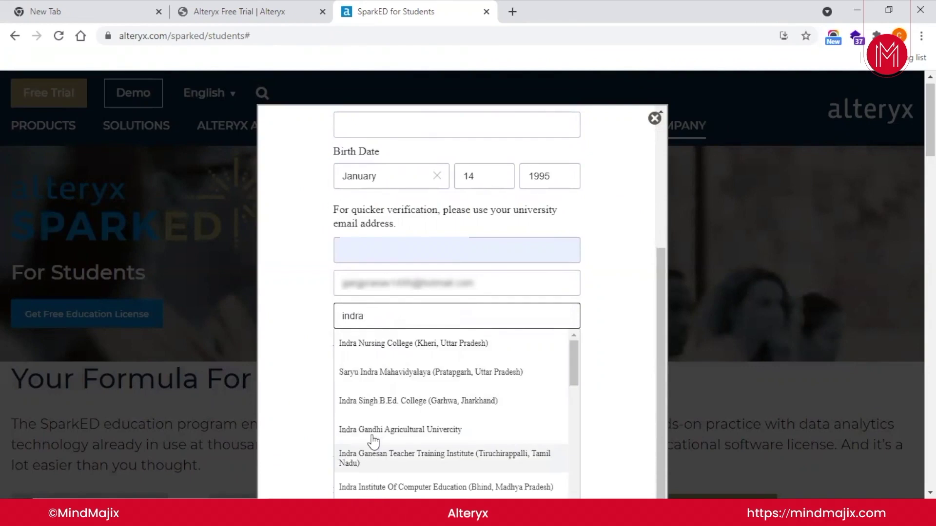
Select Indraprastha College (Gwalior, Madhya Pradesh) from the college suggestions.
scroll(373, 441, "down", 3)
scroll(378, 427, "down", 5)
scroll(378, 427, "down", 5)
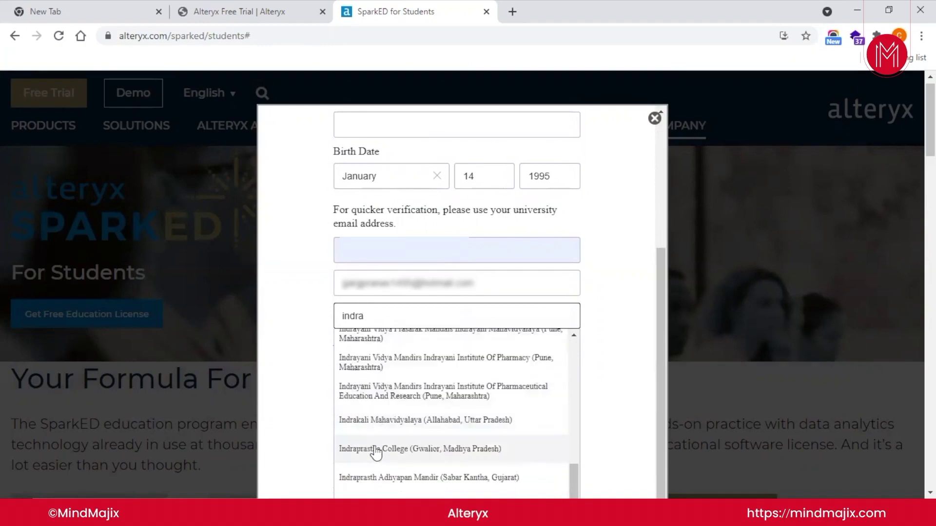
left_click(375, 449)
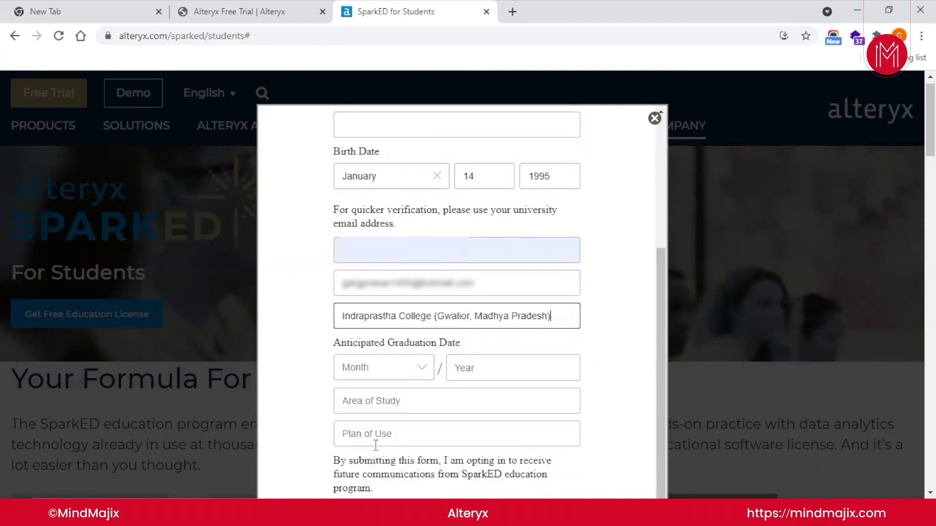
left_click(420, 369)
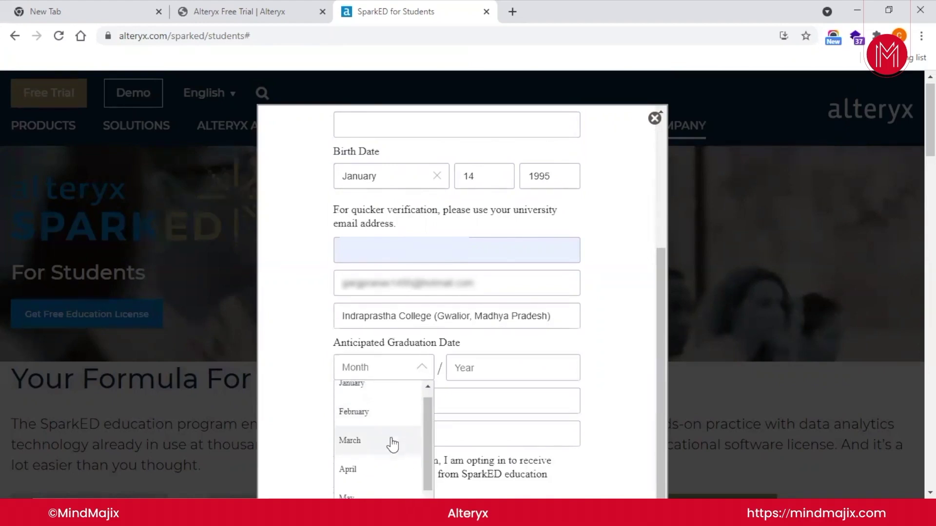
Set the anticipated graduation date to August 2021.
scroll(392, 445, "down", 3)
scroll(392, 444, "down", 1)
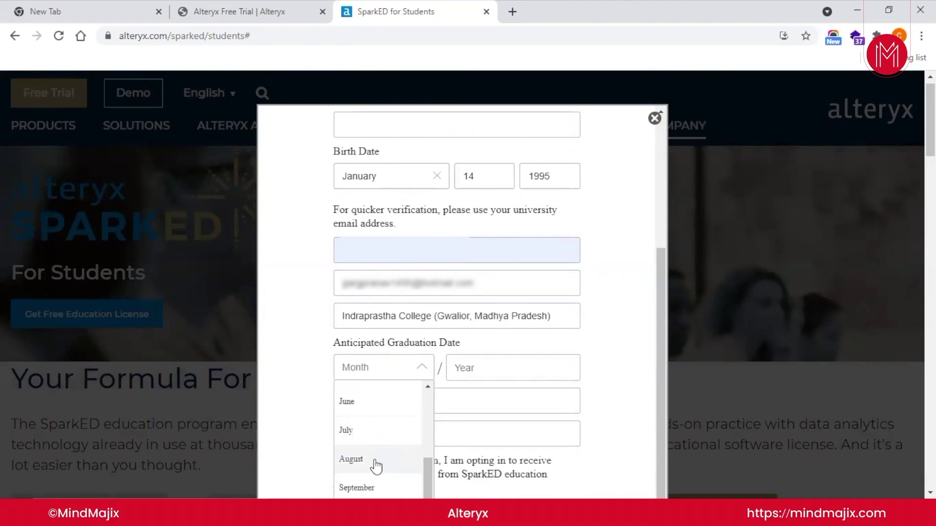
left_click(491, 369)
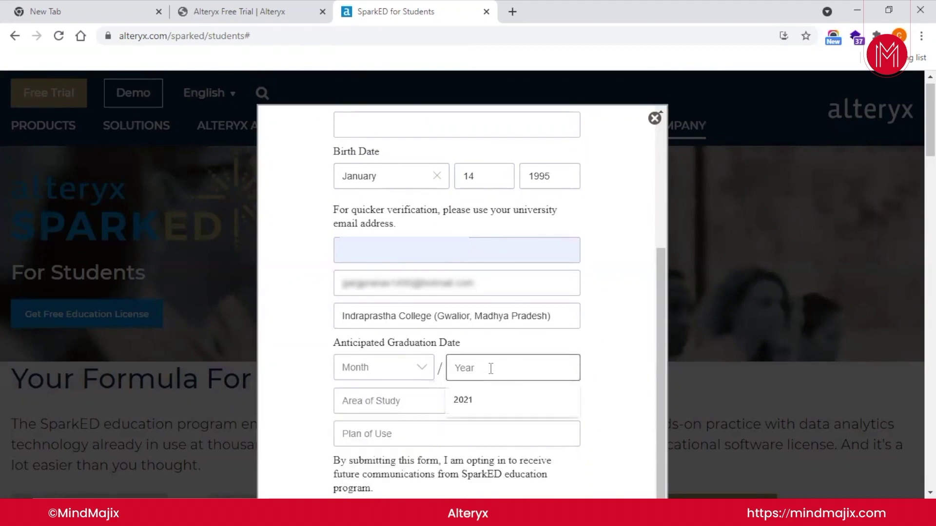
left_click(417, 368)
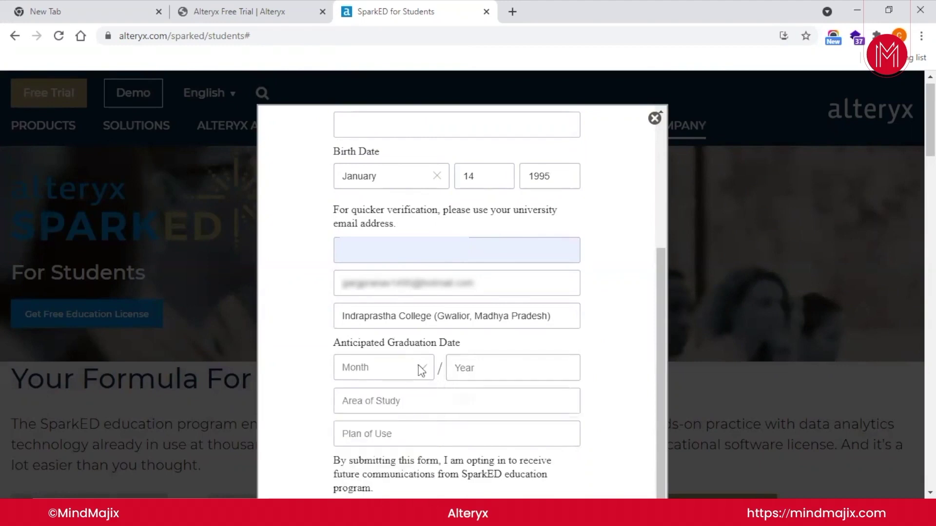
scroll(383, 460, "down", 2)
scroll(385, 463, "down", 1)
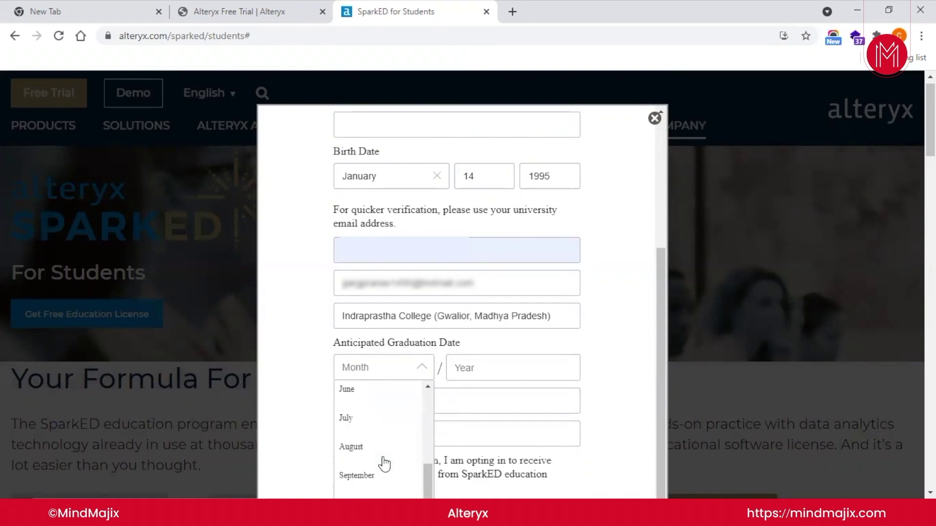
left_click(365, 448)
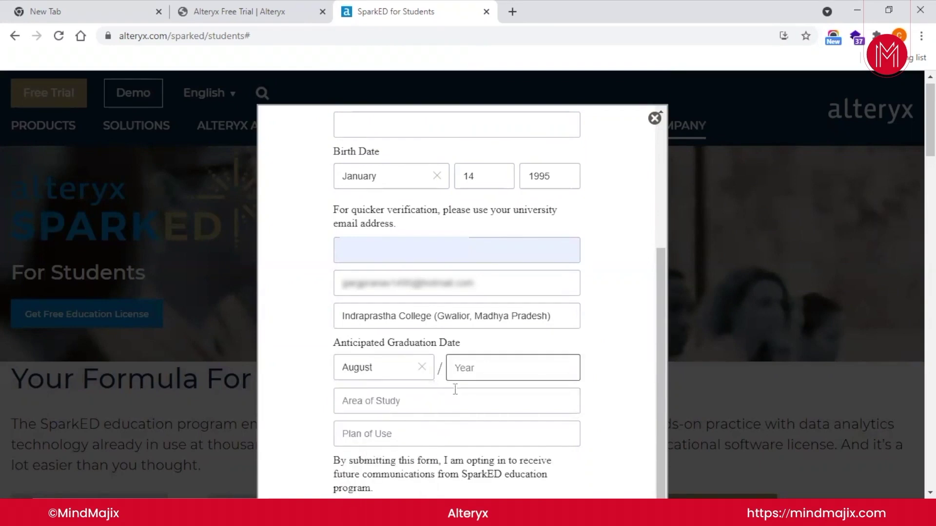
type("2021")
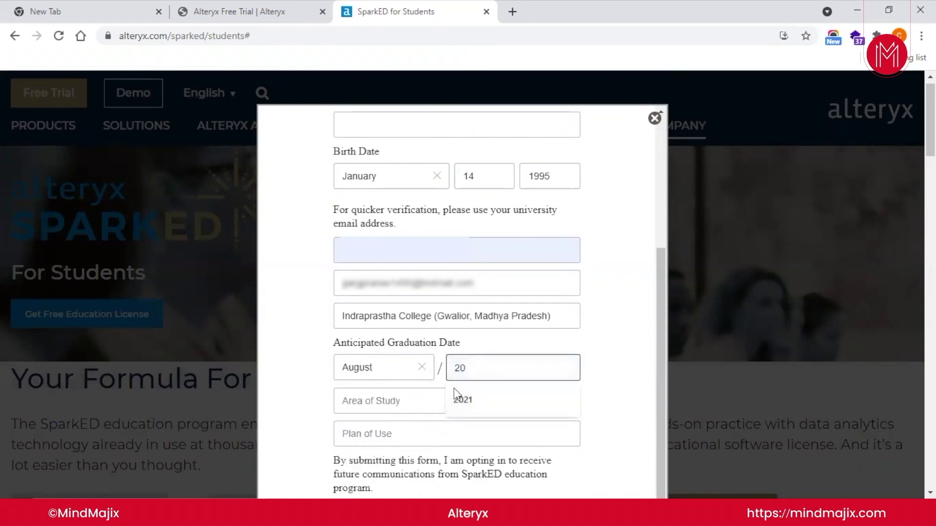
Enter Computer Science as area of study and Study as plan of use, then submit.
left_click(404, 395)
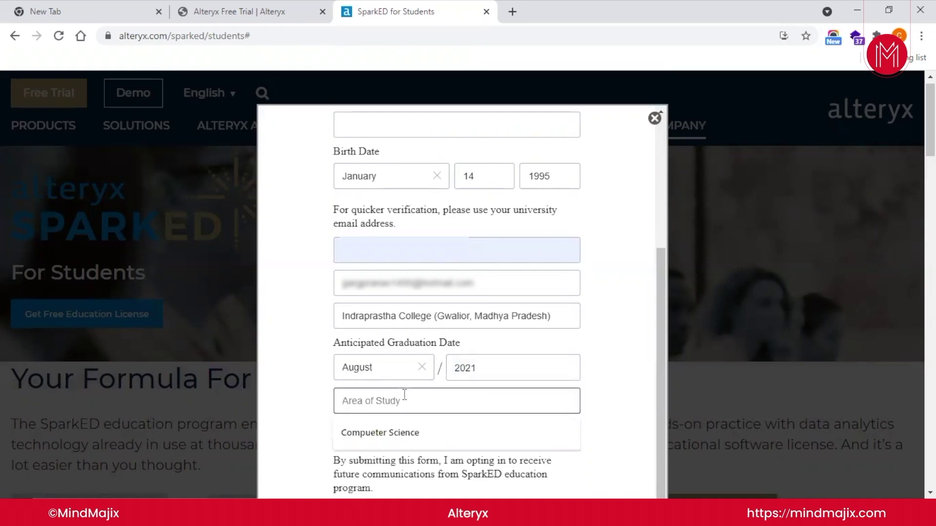
left_click(379, 434)
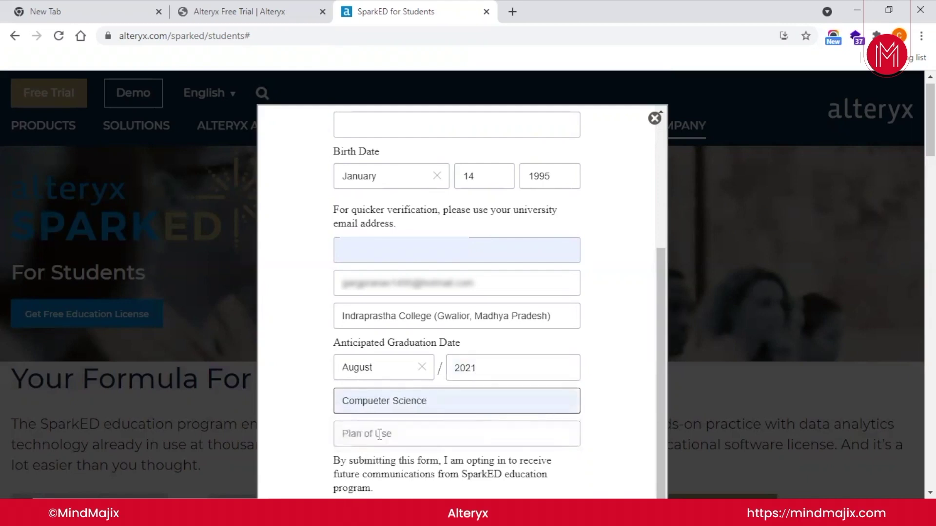
scroll(380, 433, "down", 1)
left_click(377, 355)
key("BackSpace")
left_click(377, 388)
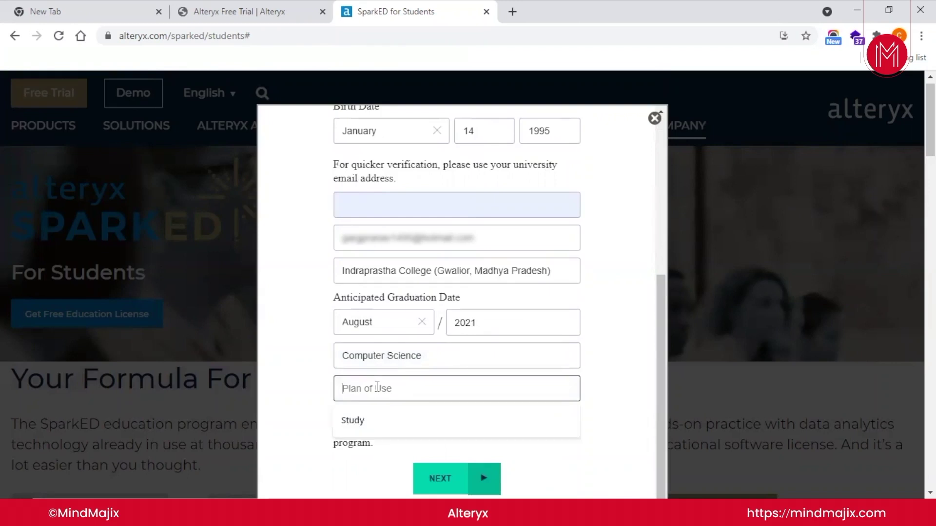
left_click(351, 431)
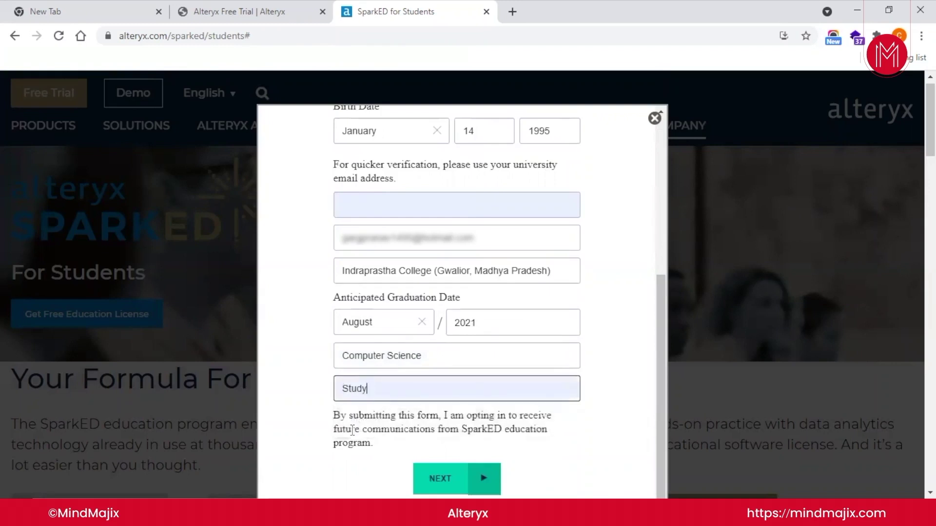
left_click(448, 479)
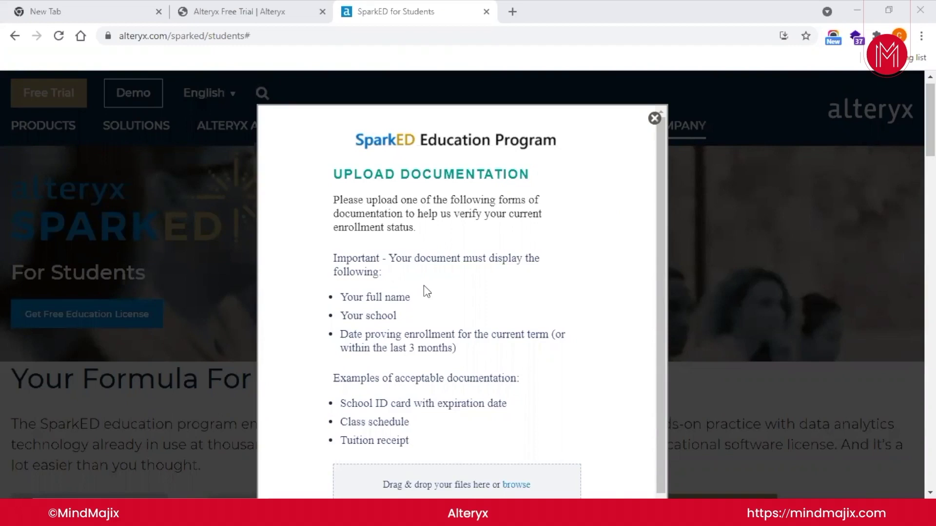
Scroll to the upload area and browse for an enrollment proof file.
scroll(379, 364, "down", 2)
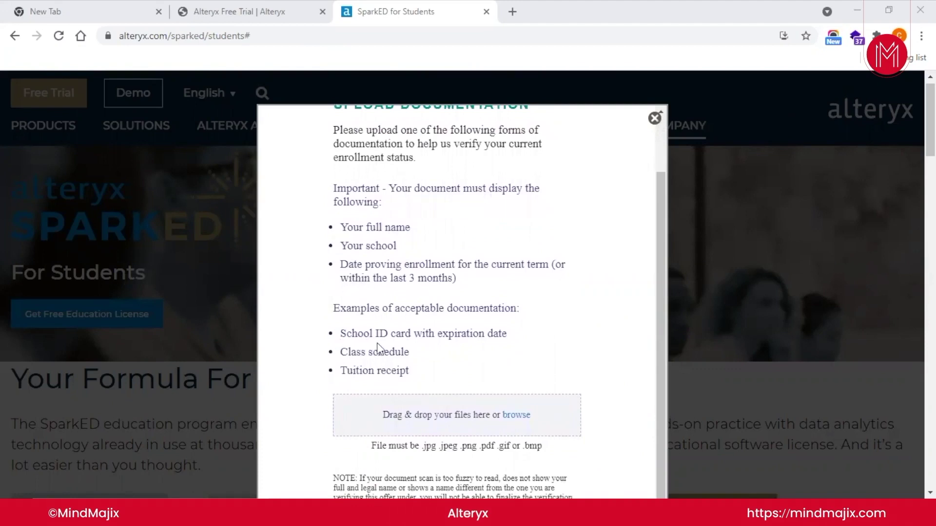
scroll(341, 341, "down", 3)
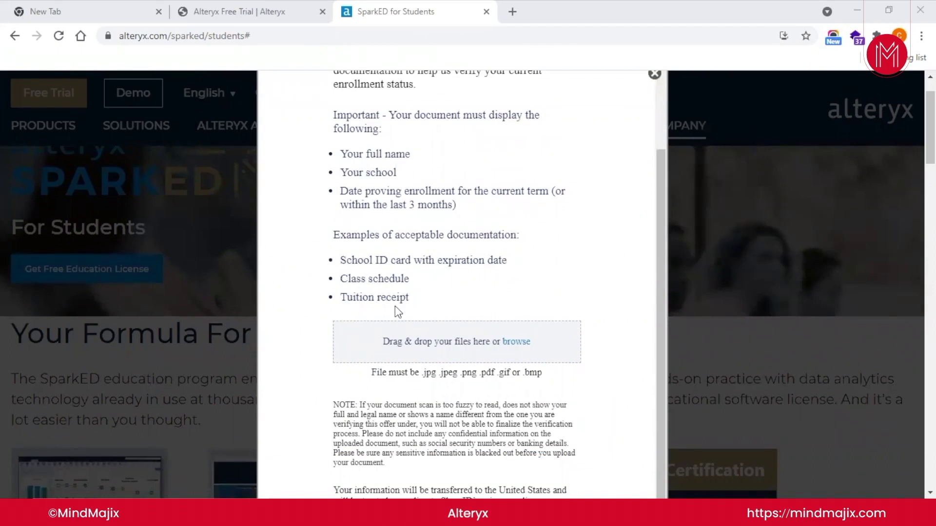
scroll(396, 307, "down", 2)
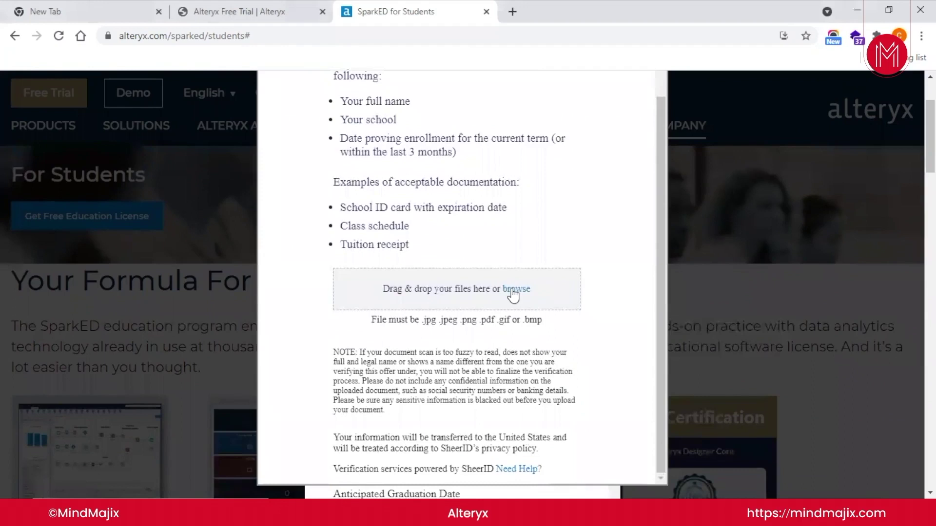
left_click(513, 295)
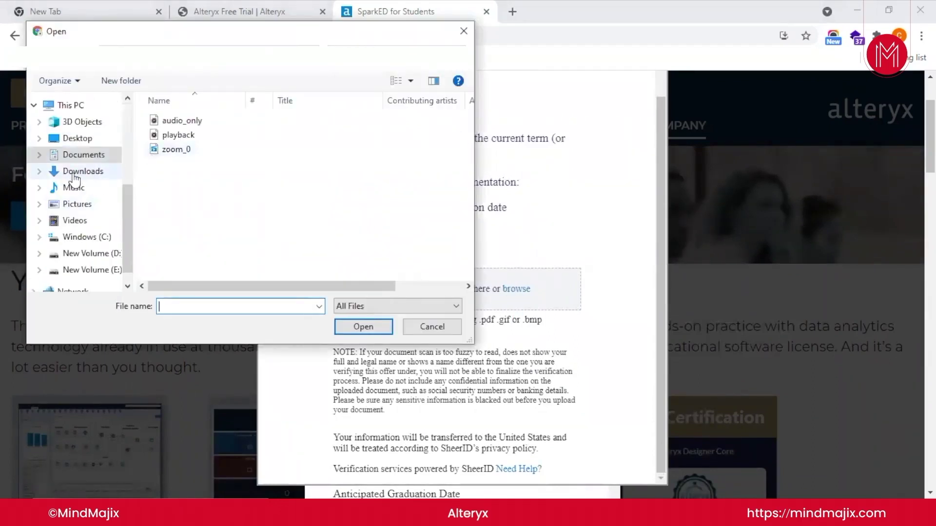
Attach WIN_20210626_11_56_58_Pro.jpg from Pictures as the enrollment document.
left_click(75, 206)
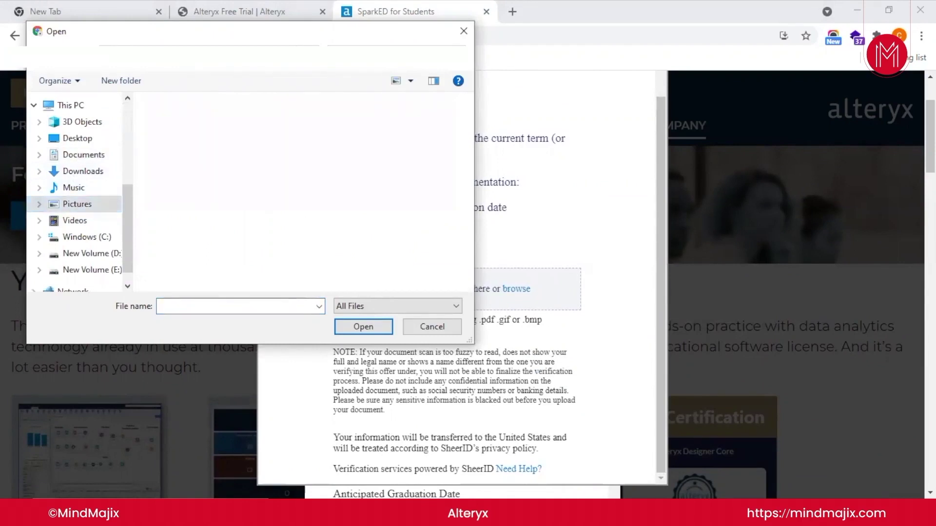
left_click(286, 269)
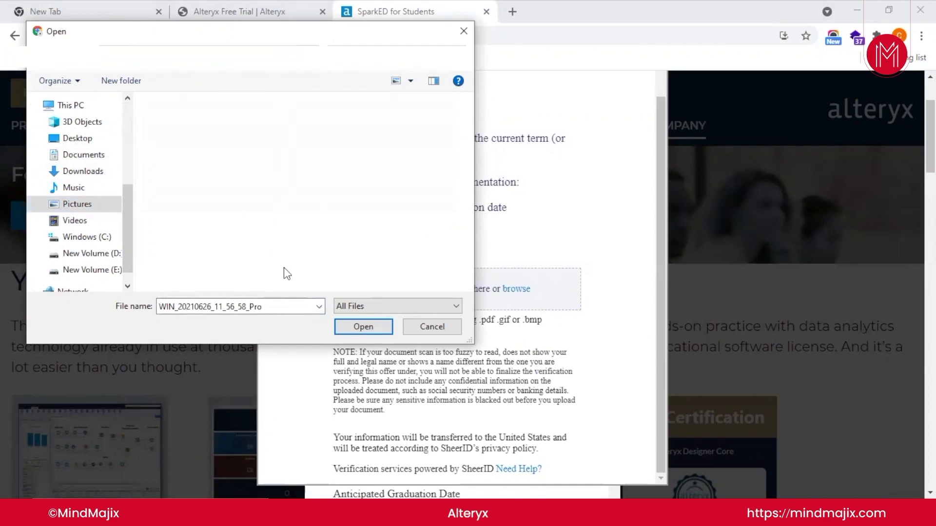
left_click(353, 329)
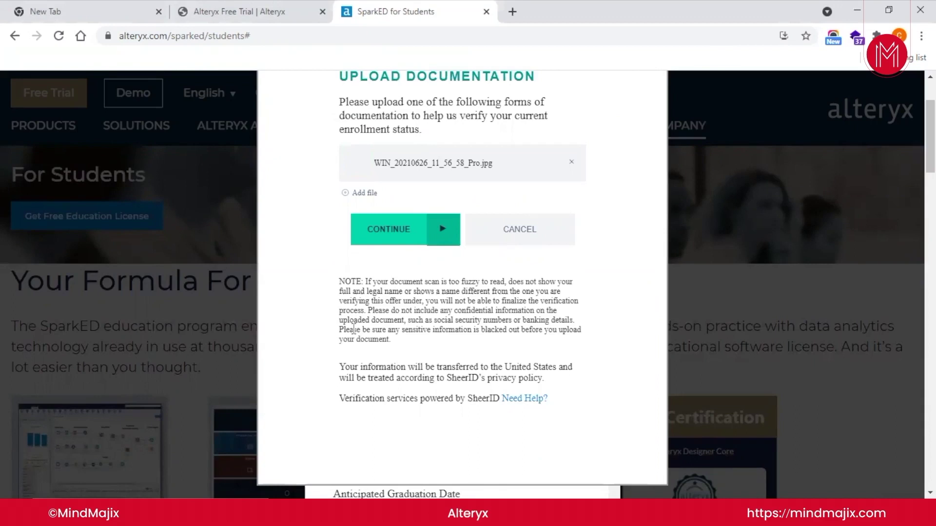
Submit the uploaded enrollment document with CONTINUE.
left_click(373, 236)
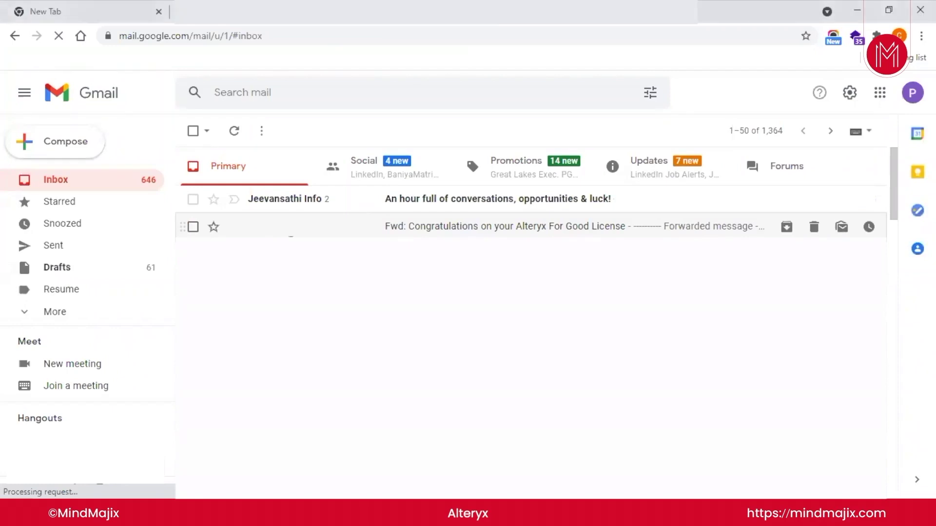
Open the forwarded Alteryx For Good License email and read through the license key and activation steps.
left_click(288, 226)
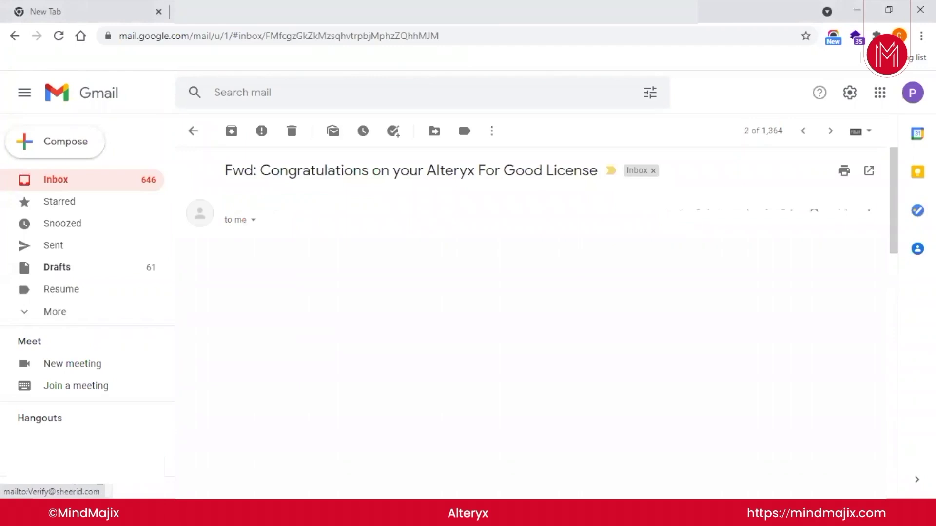
scroll(537, 293, "down", 5)
scroll(536, 293, "down", 2)
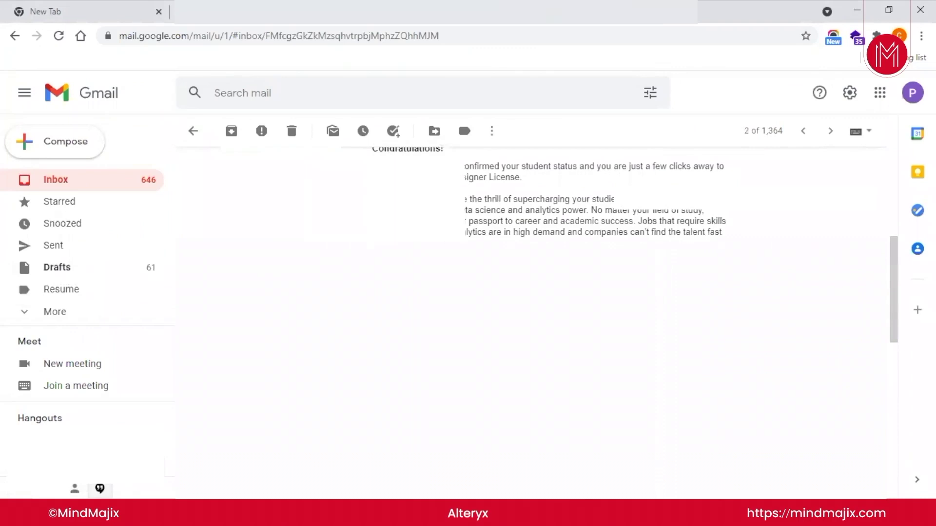
scroll(536, 292, "up", 3)
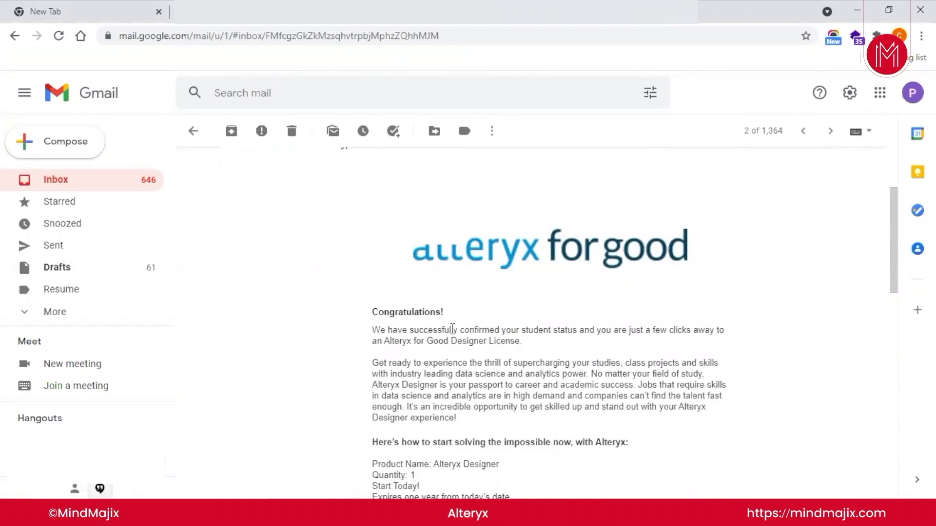
scroll(453, 329, "down", 1)
scroll(452, 328, "down", 10)
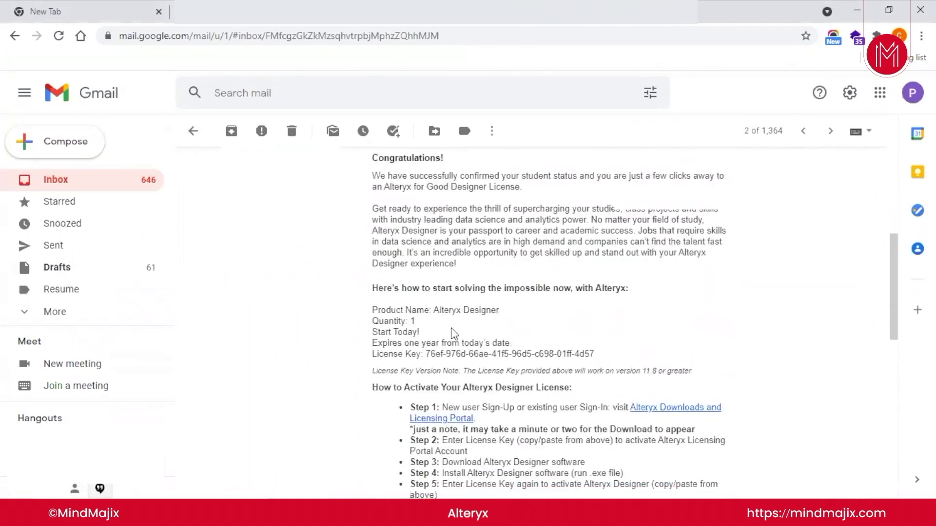
scroll(451, 329, "down", 1)
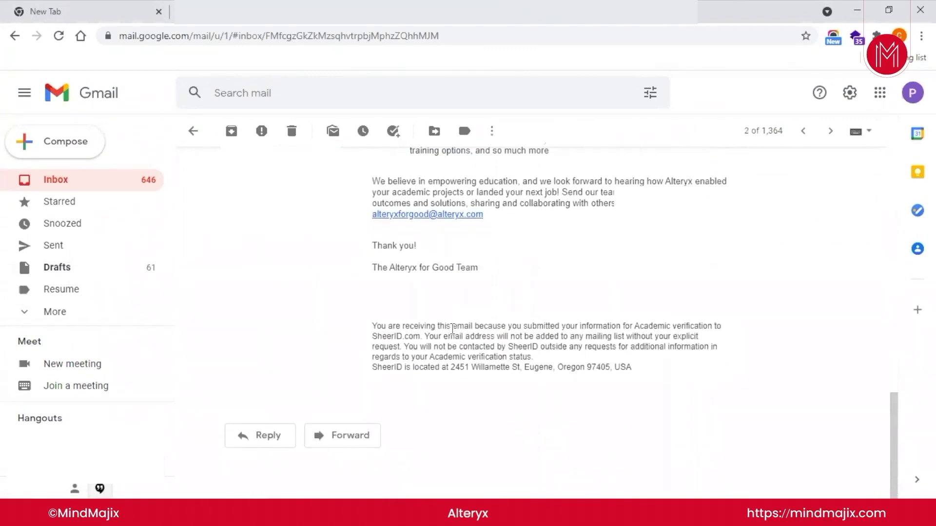
scroll(452, 329, "up", 1)
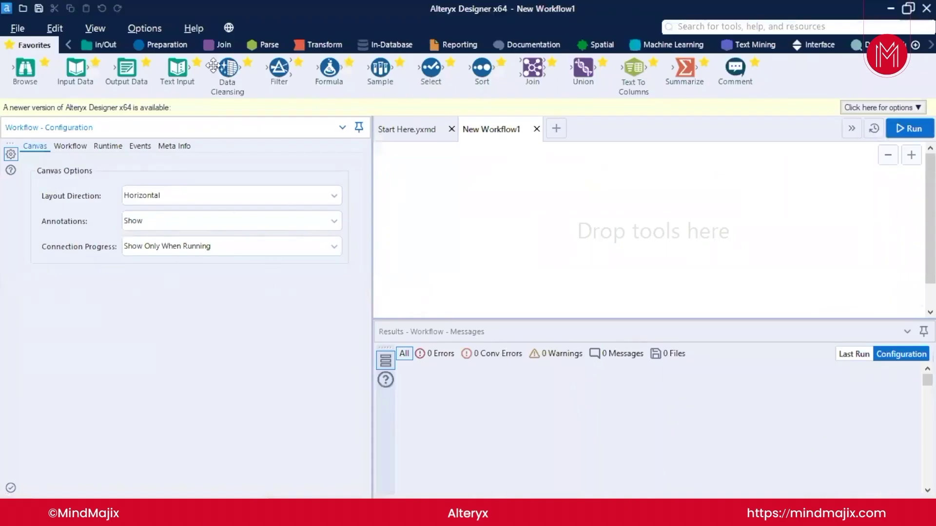
left_click(191, 30)
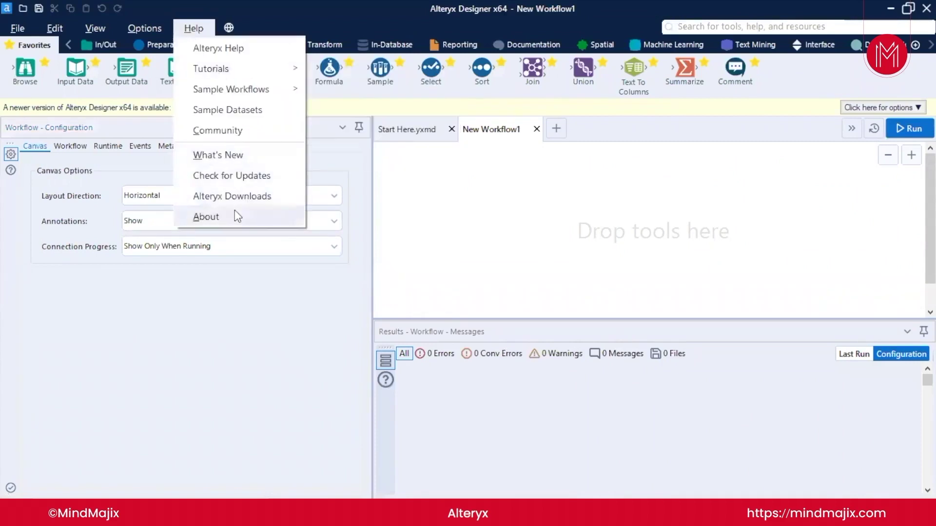
left_click(367, 231)
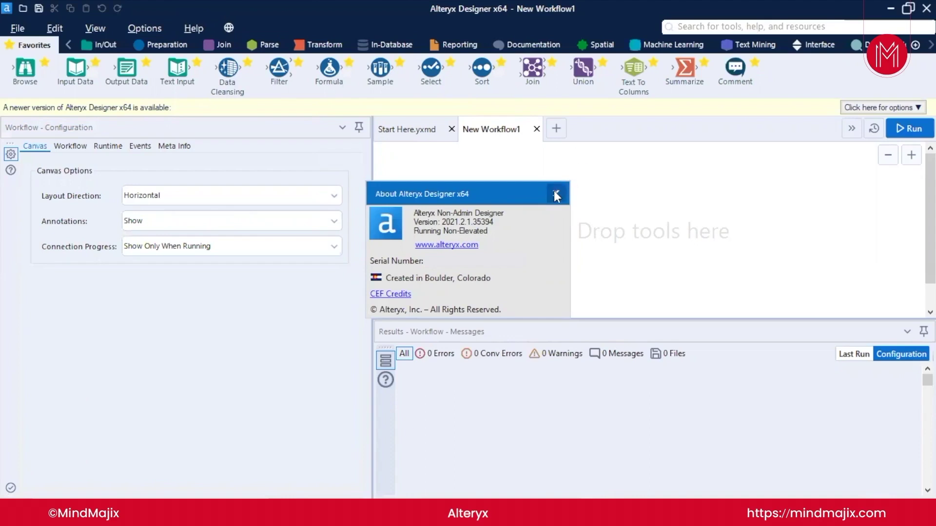
left_click(556, 194)
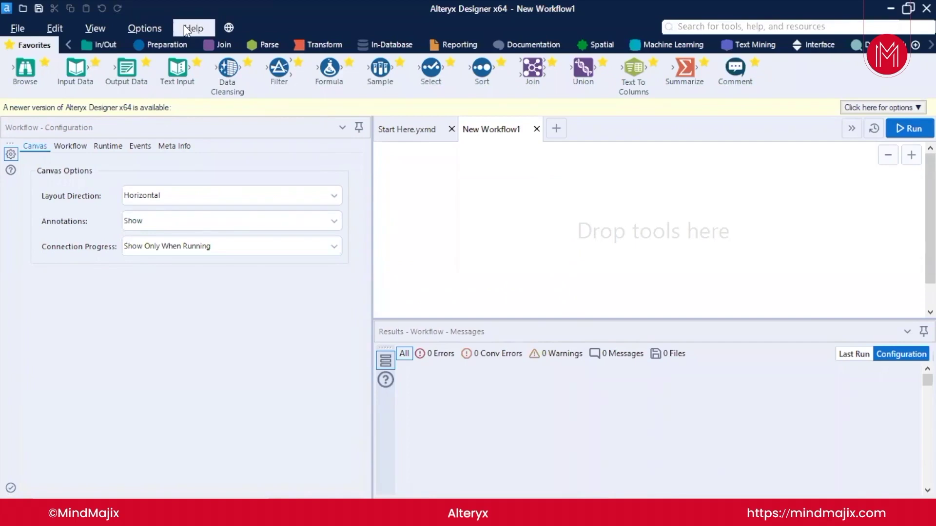
Go to Options > Manage Licenses, choose Activate New License, and type a test license key.
left_click(144, 28)
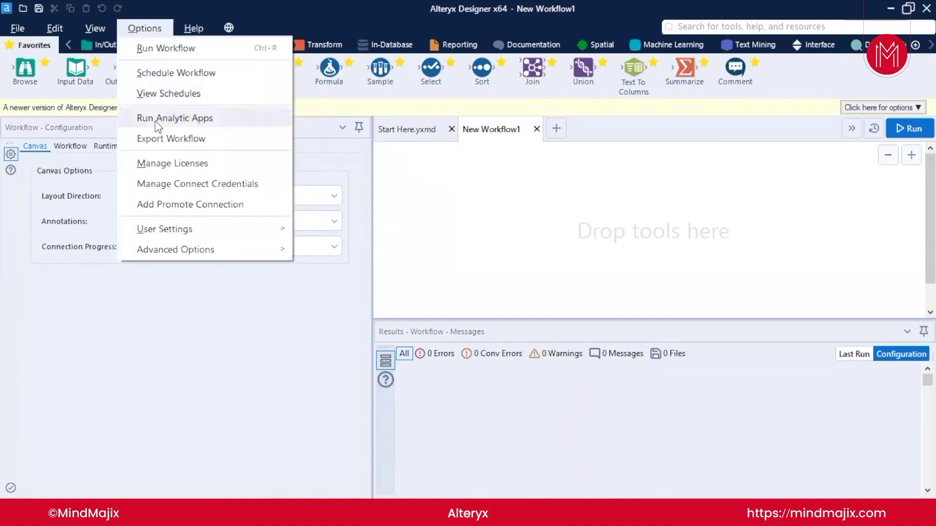
left_click(160, 166)
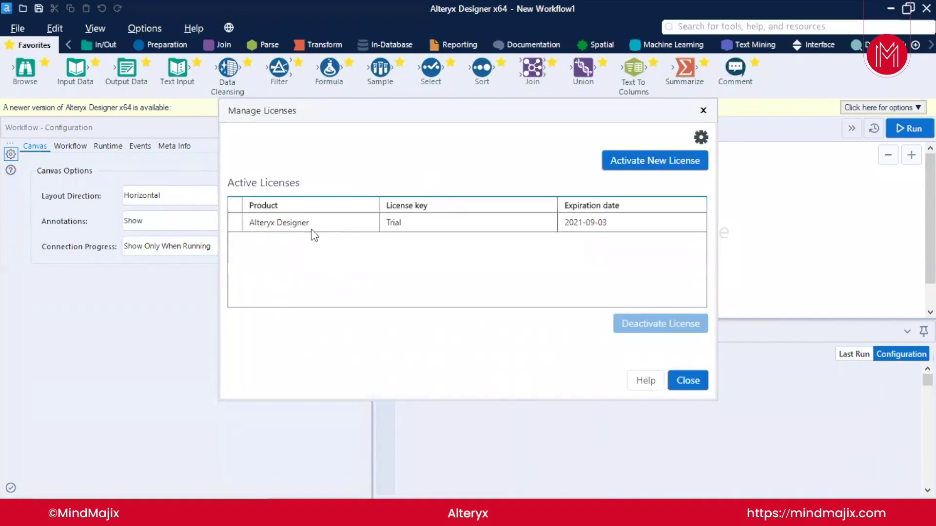
left_click(632, 168)
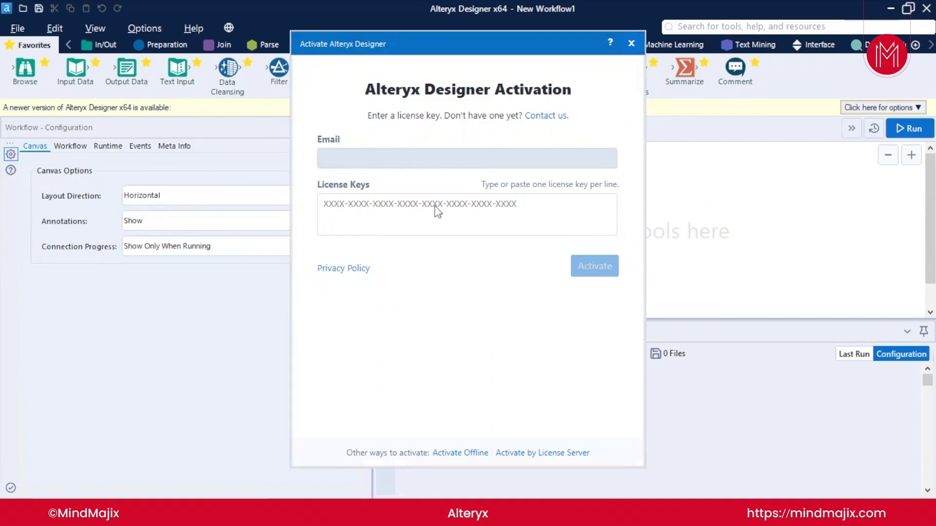
type("9343fgergr")
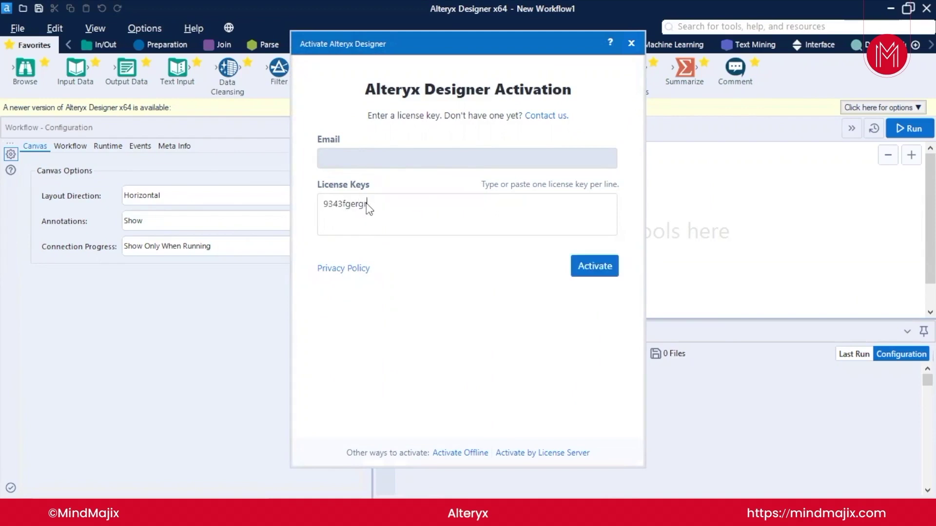
type("ereddaavf")
Try activating with the test key, clear it after the error, and return to the Gmail license email.
left_click(582, 266)
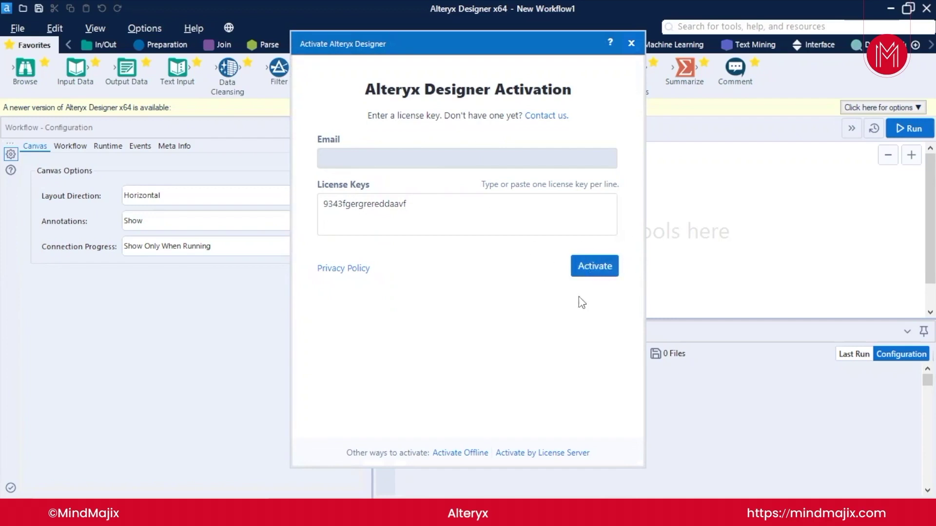
left_click(593, 270)
key("BackSpace")
key("BackSpace")
key("BackSpace")
key("BackSpace")
key("BackSpace")
key("BackSpace")
key("BackSpace")
key("BackSpace")
key("BackSpace")
key("BackSpace")
key("BackSpace")
key("BackSpace")
key("BackSpace")
key("BackSpace")
key("BackSpace")
key("BackSpace")
key("BackSpace")
key("BackSpace")
key("BackSpace")
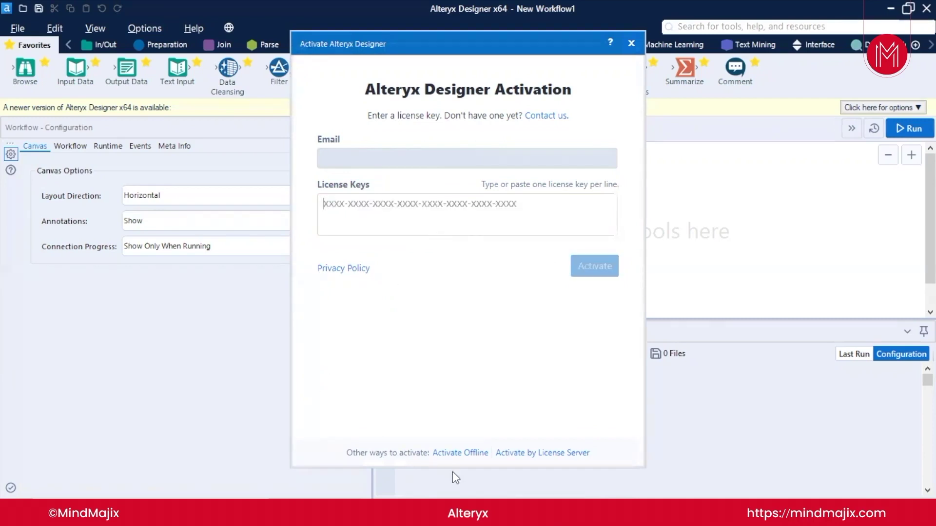
mouse_move(453, 472)
left_click(487, 439)
scroll(441, 327, "up", 8)
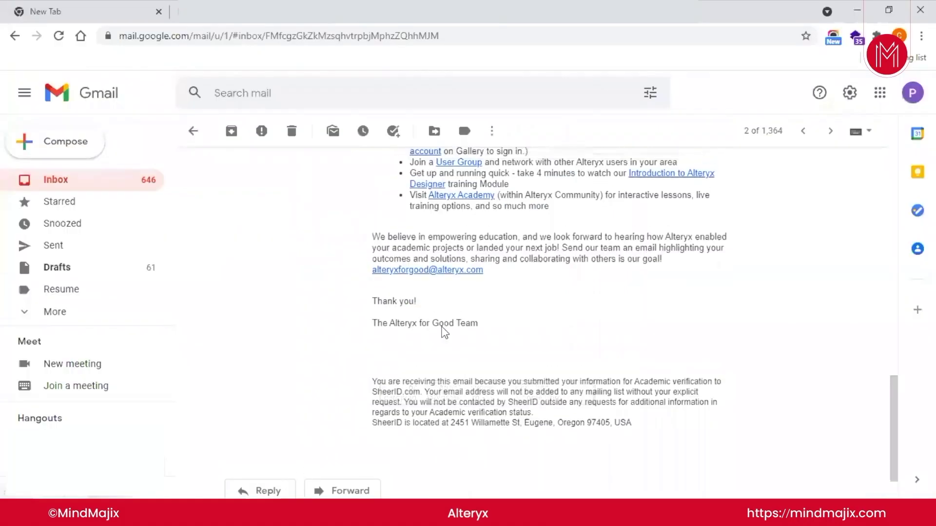
Scroll to the License Key line in the Alteryx email and highlight the key.
scroll(443, 327, "up", 1)
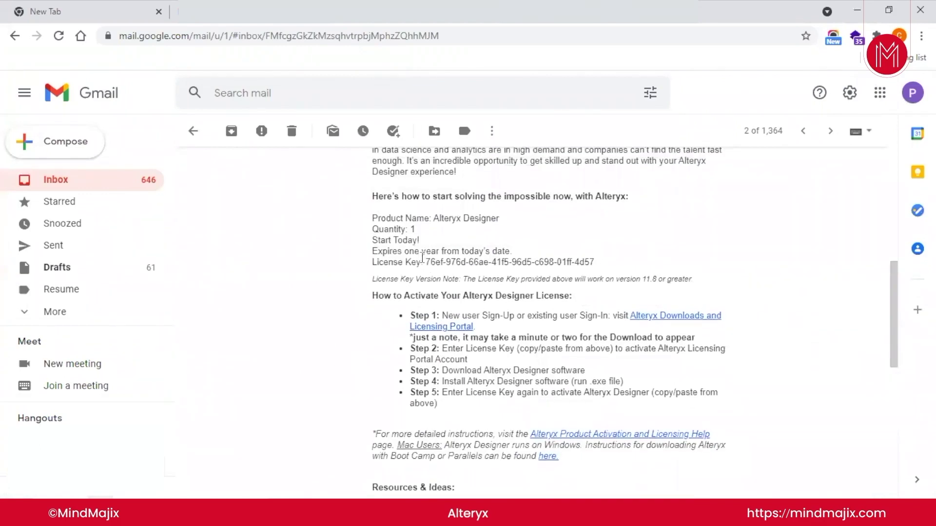
left_click_drag(426, 262, 601, 267)
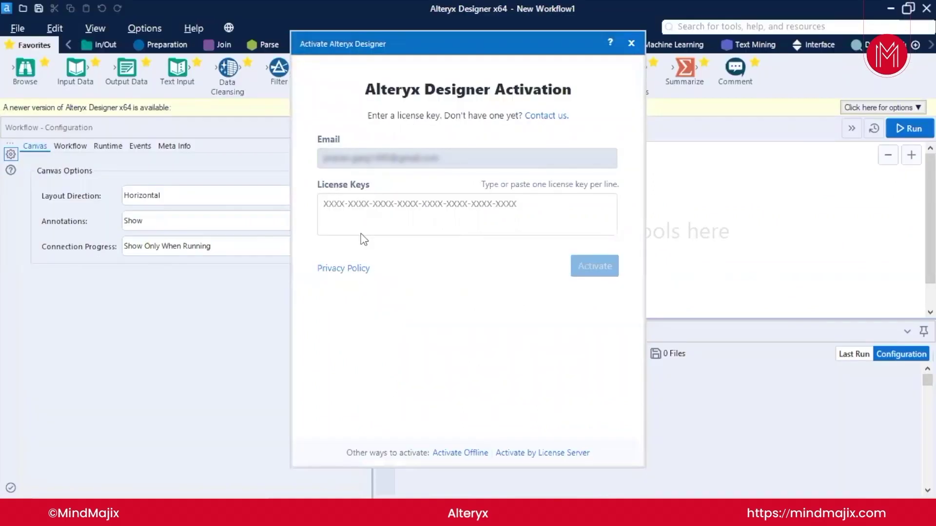
Paste the license key, activate, and enter company ABC and a street address.
key("ctrl+v")
left_click(582, 273)
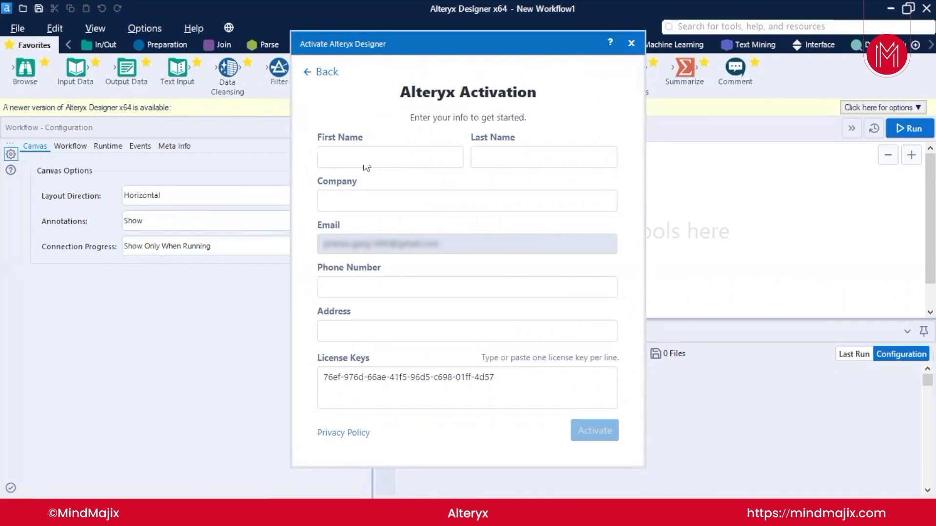
type("ABC")
left_click(343, 333)
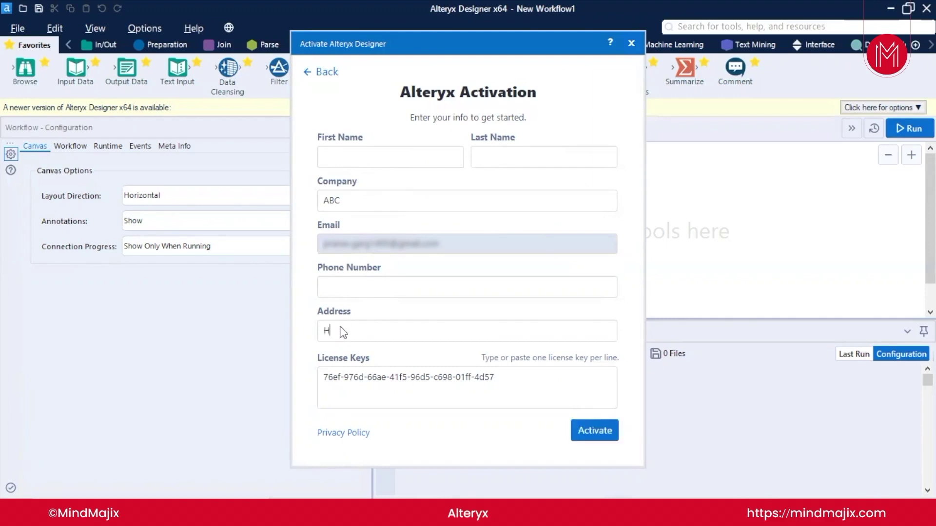
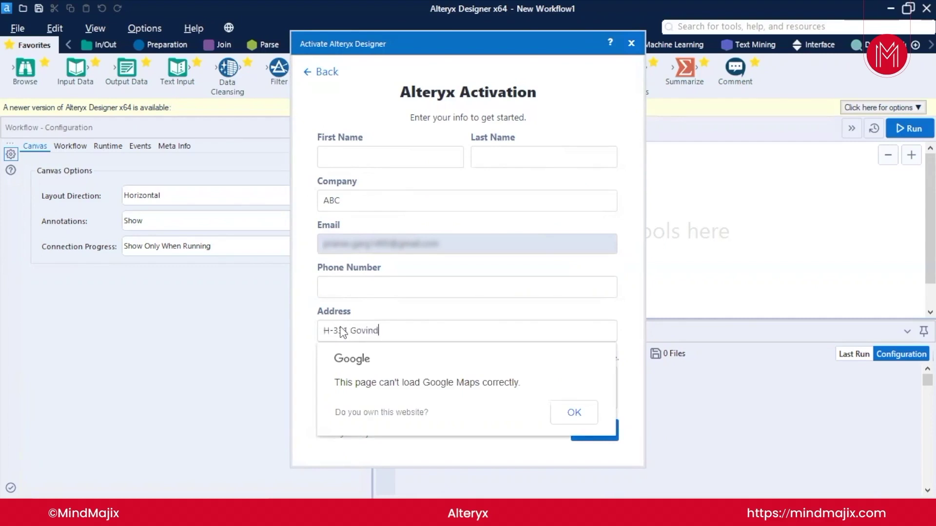
left_click(574, 412)
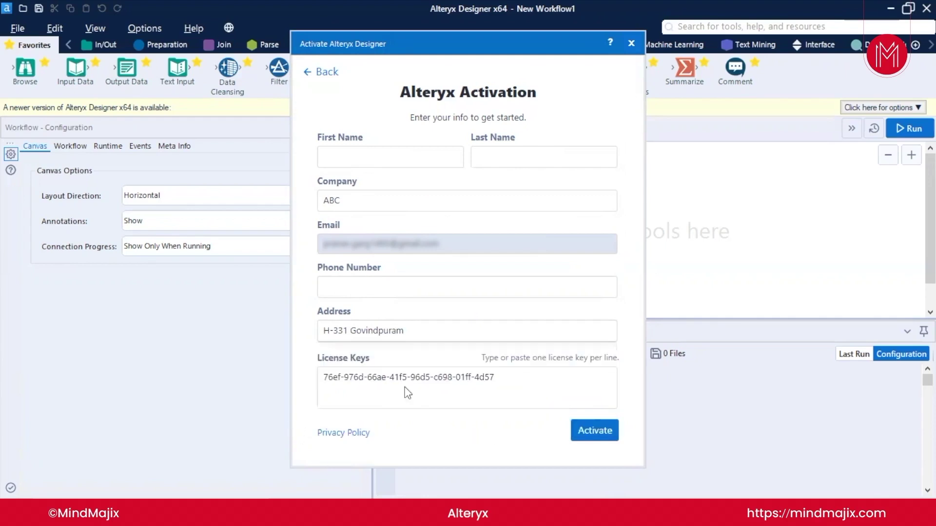